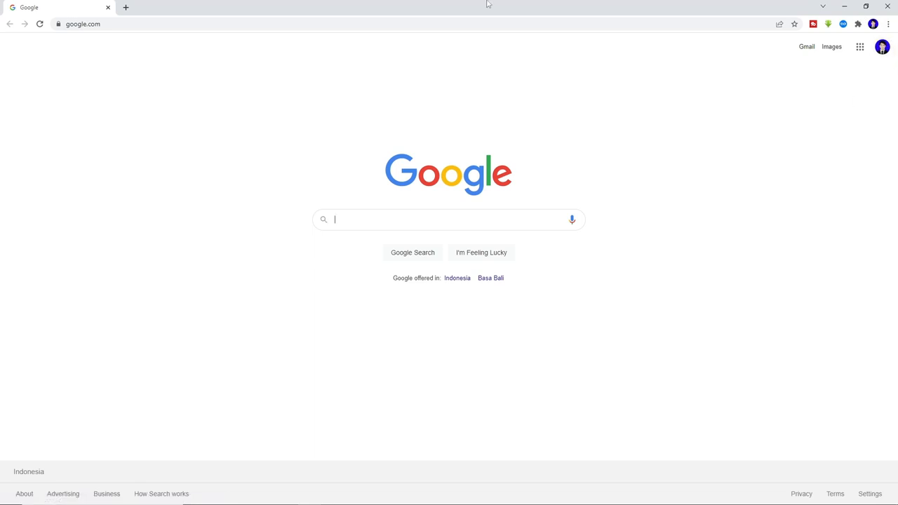
- Load drive.google.com in Chrome, correcting the address typo, to reach My Drive
left_click(159, 28)
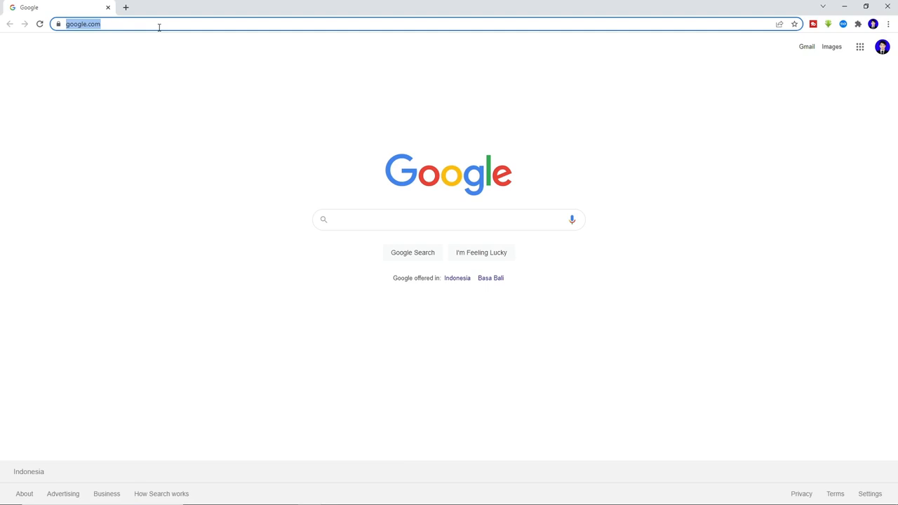
type("d")
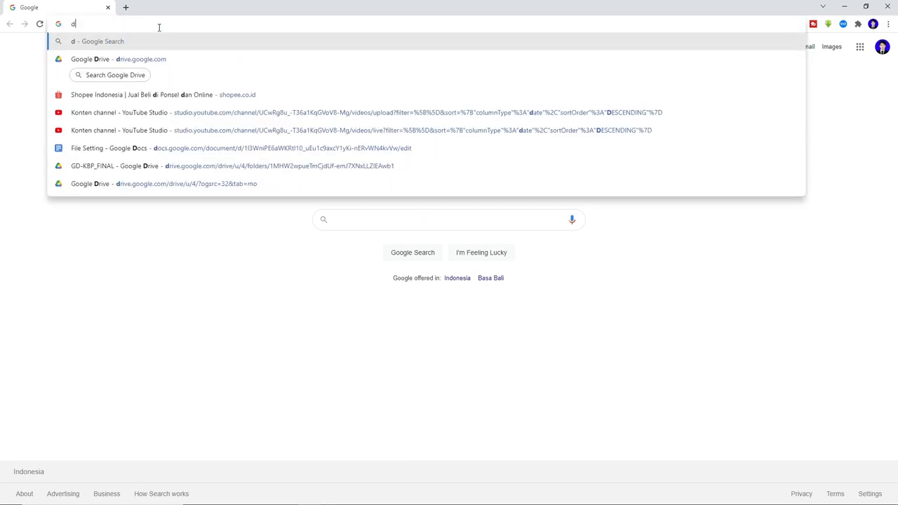
type("rive")
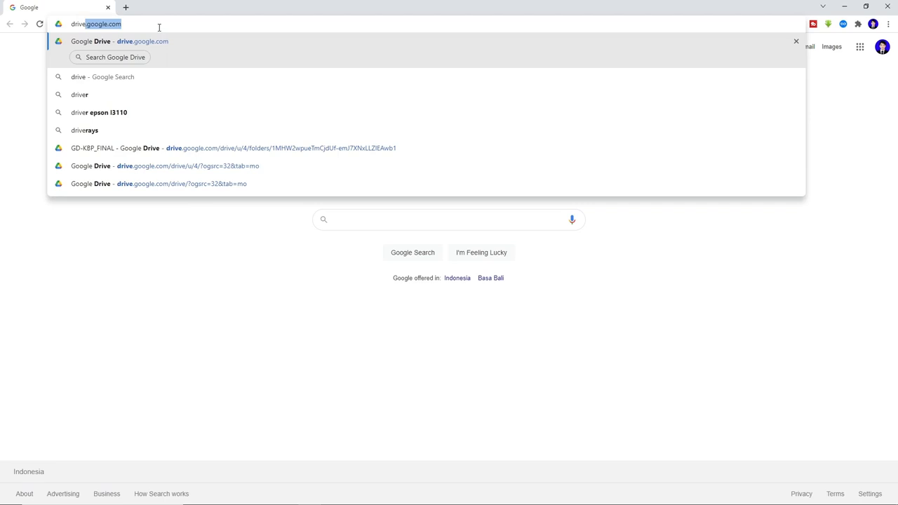
type(".google.vc")
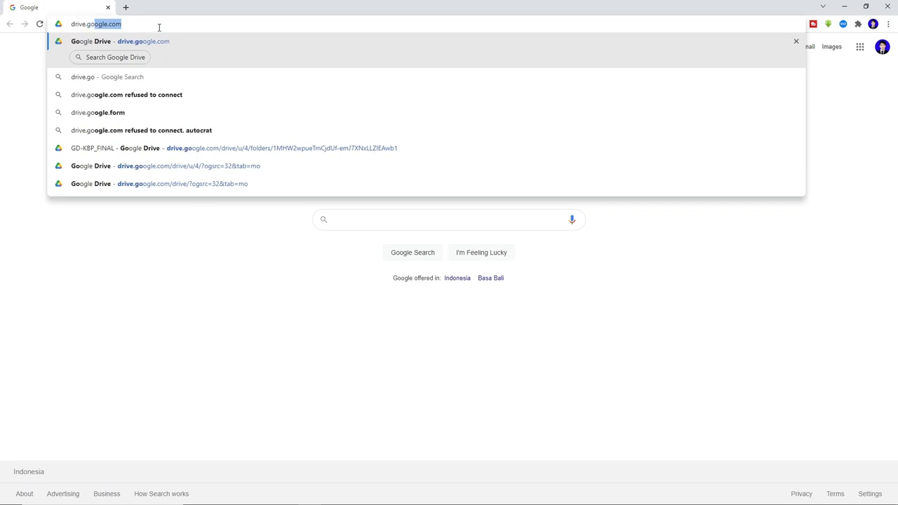
key("BackSpace")
key("BackSpace")
type("com")
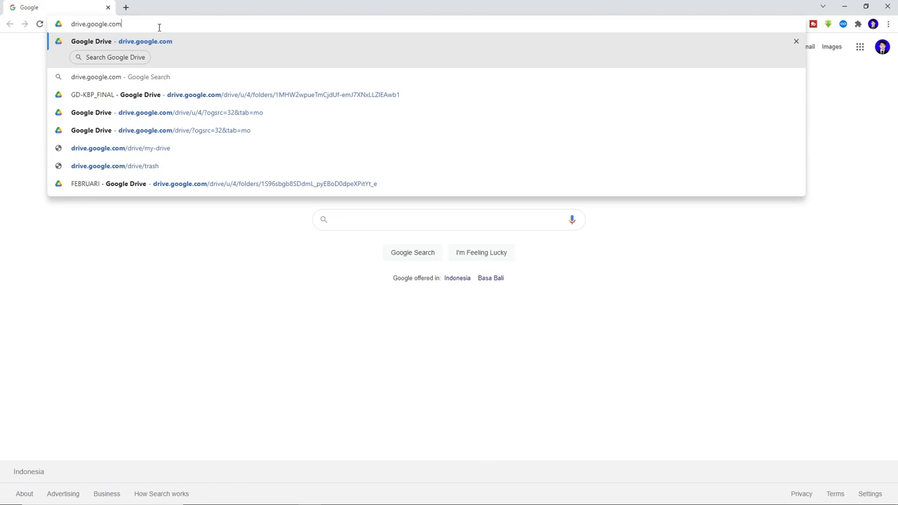
key("Return")
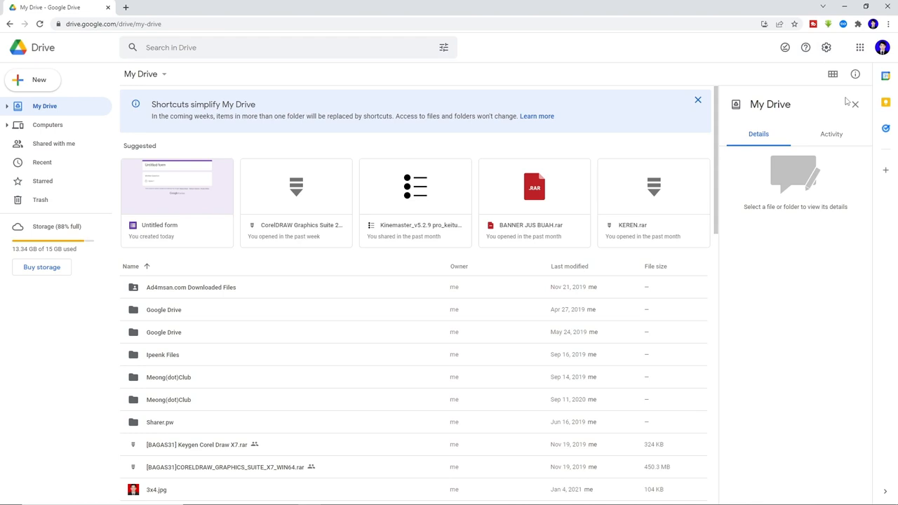
- Sign in to the other saved Google account with its password, declining a separate browser profile
left_click(882, 48)
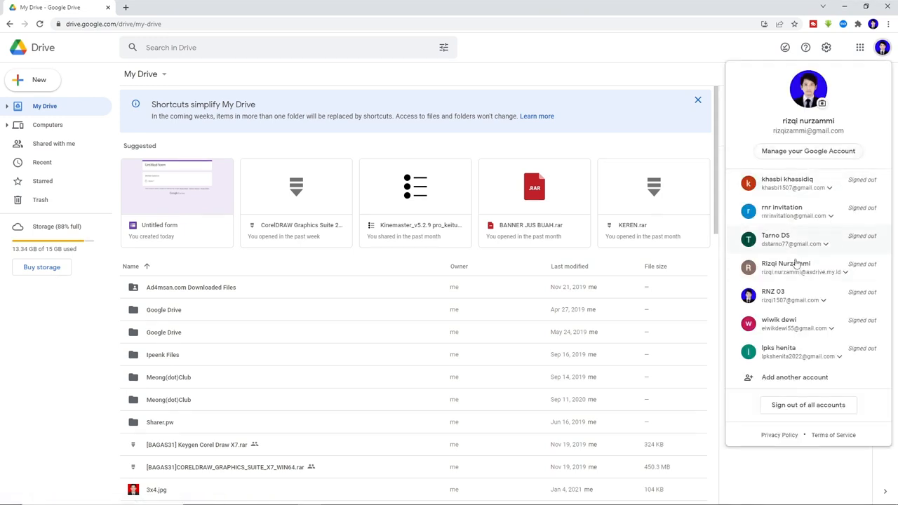
double_click(786, 349)
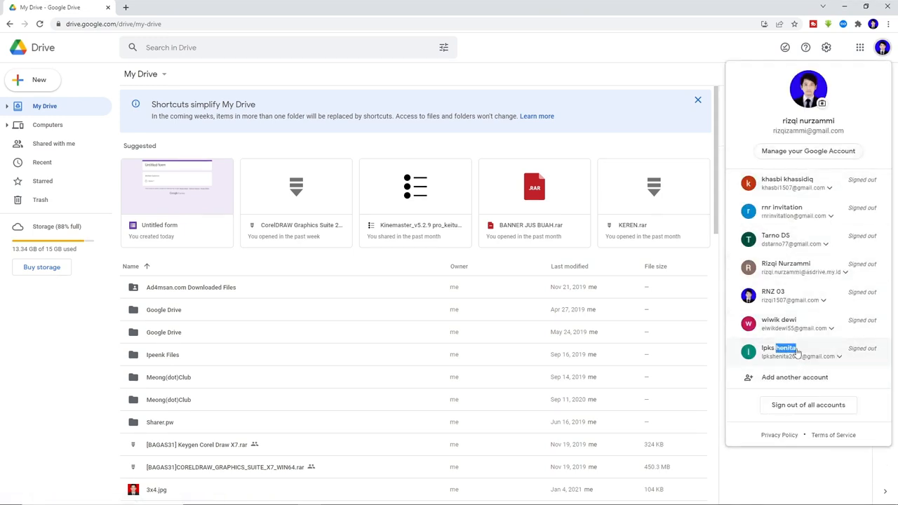
left_click(814, 355)
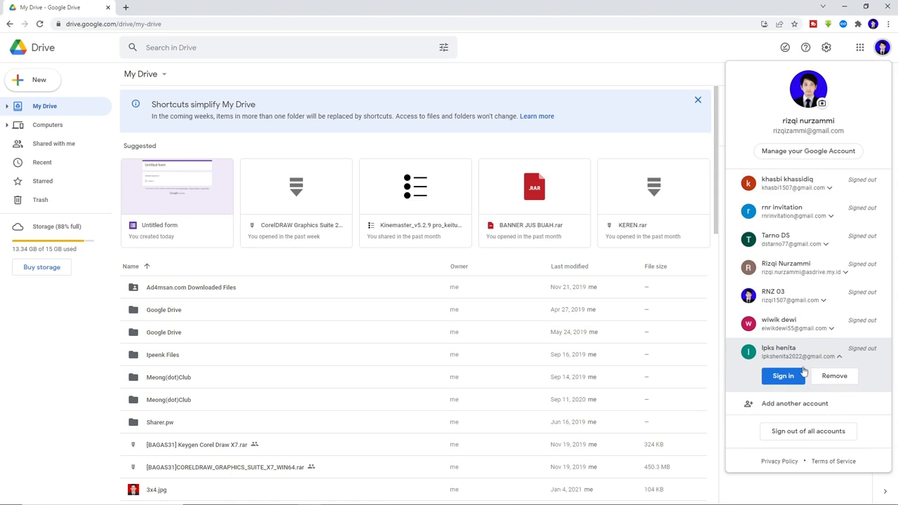
left_click(790, 378)
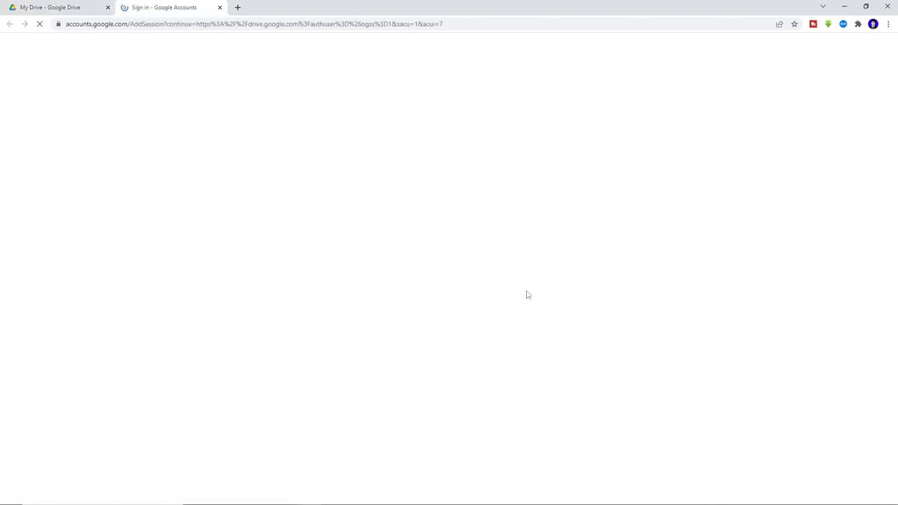
left_click(523, 292)
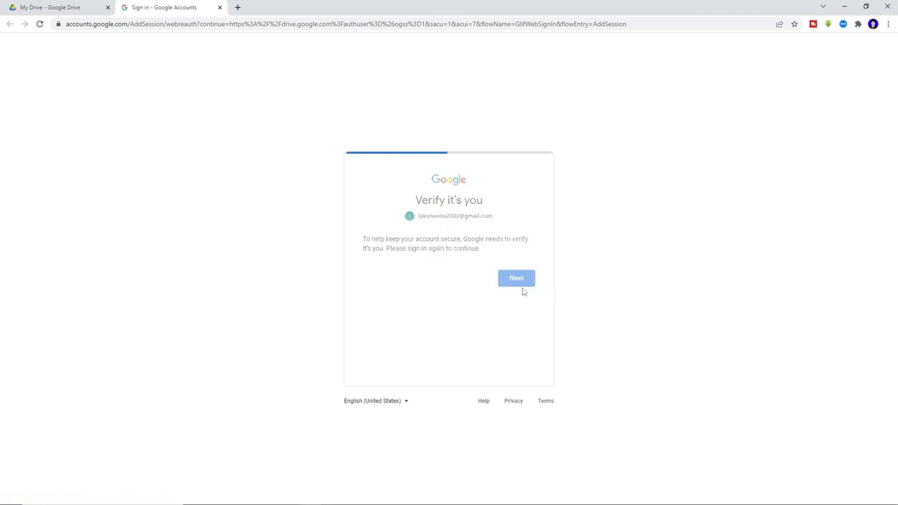
left_click(441, 263)
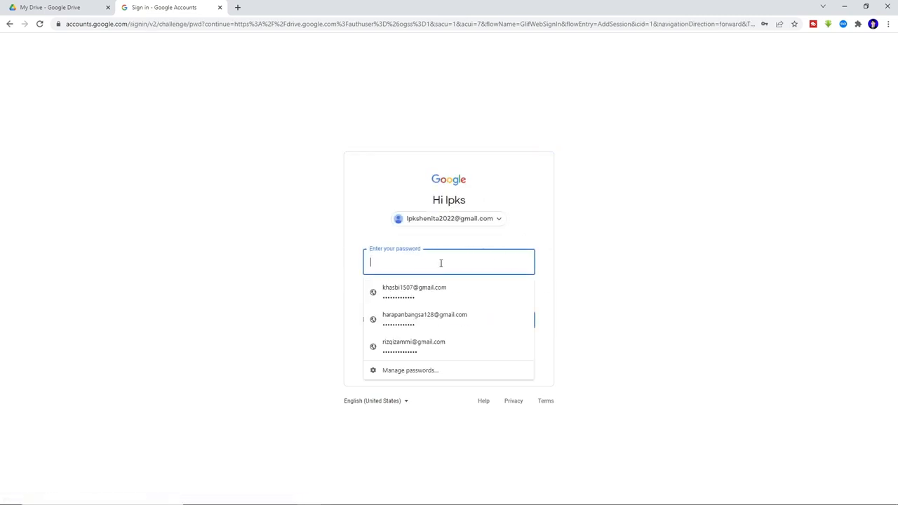
type("•")
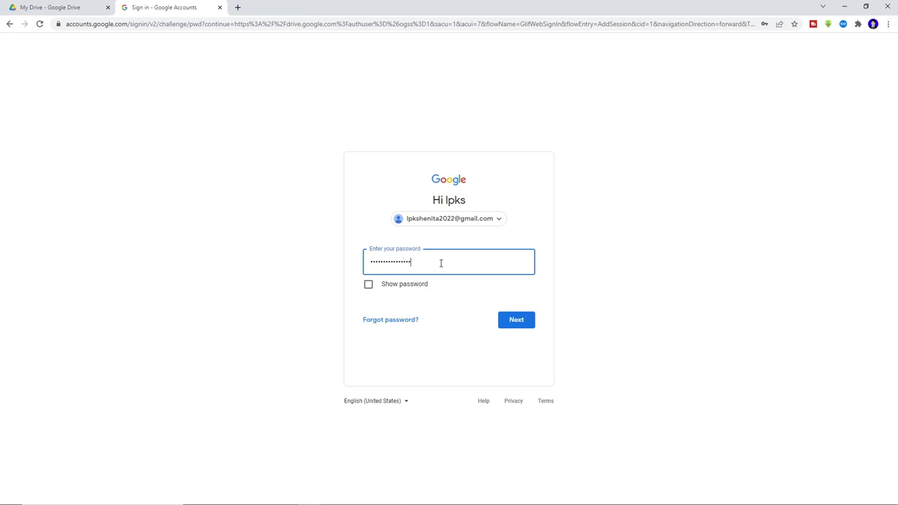
key("Return")
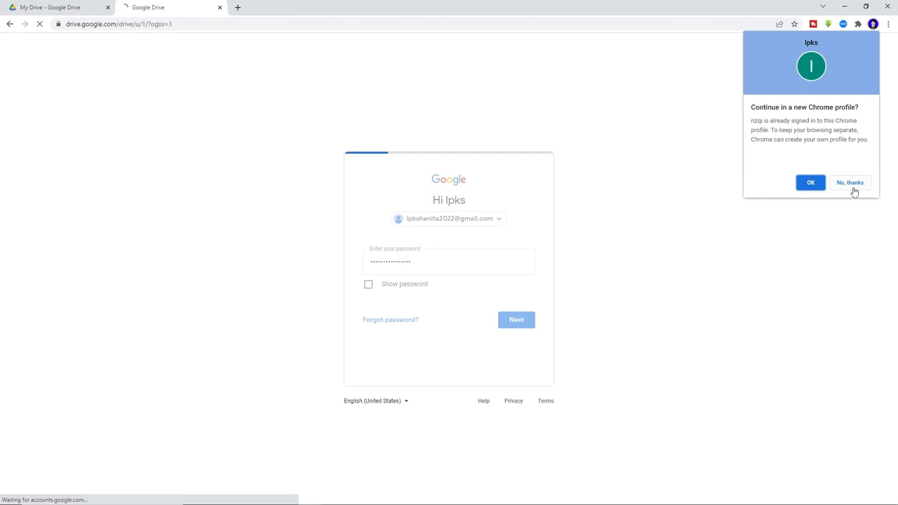
left_click(853, 188)
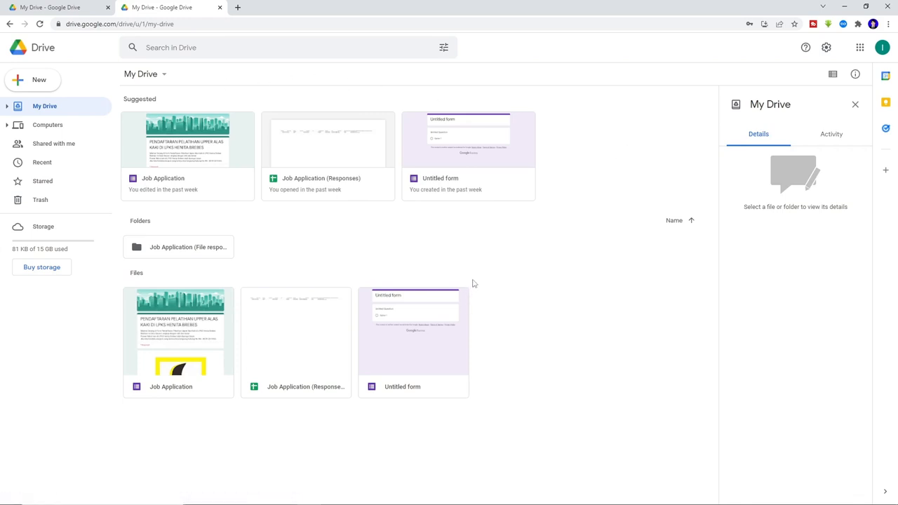
- Create a new blank Google Form from the My Drive new-item menu
left_click(156, 82)
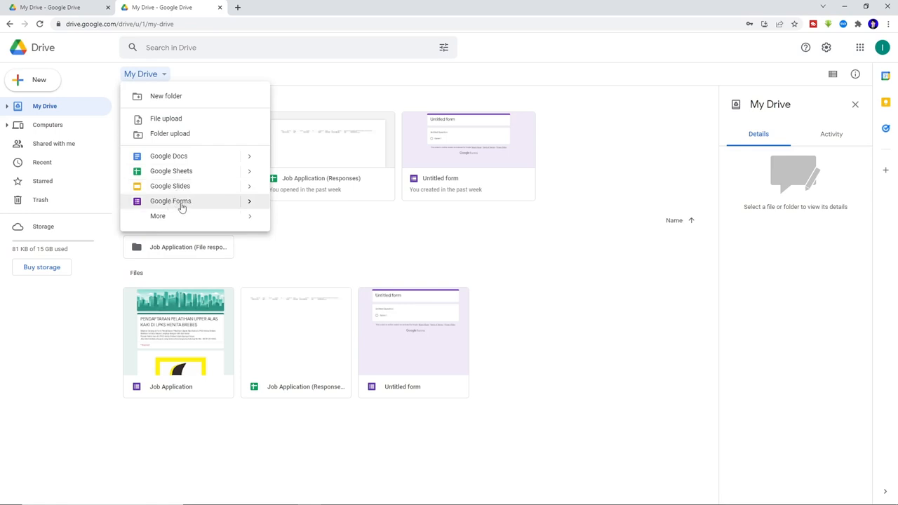
left_click(248, 202)
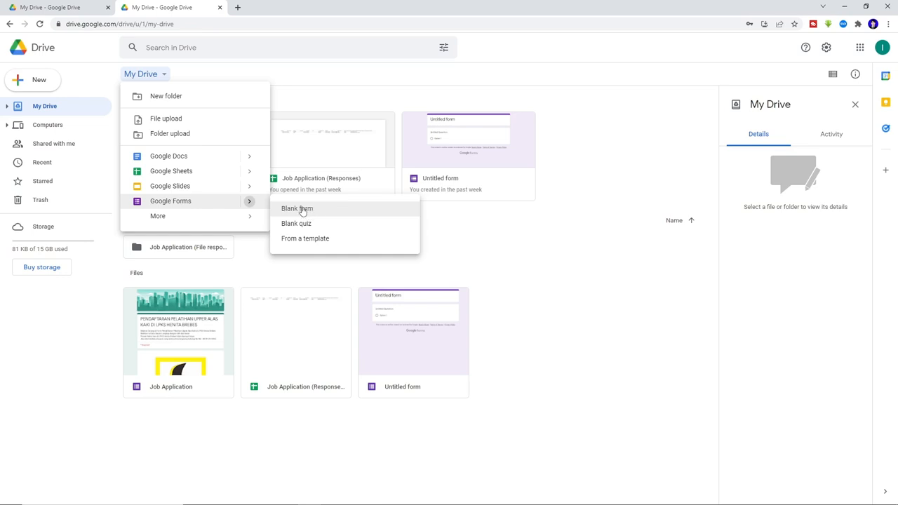
left_click(302, 210)
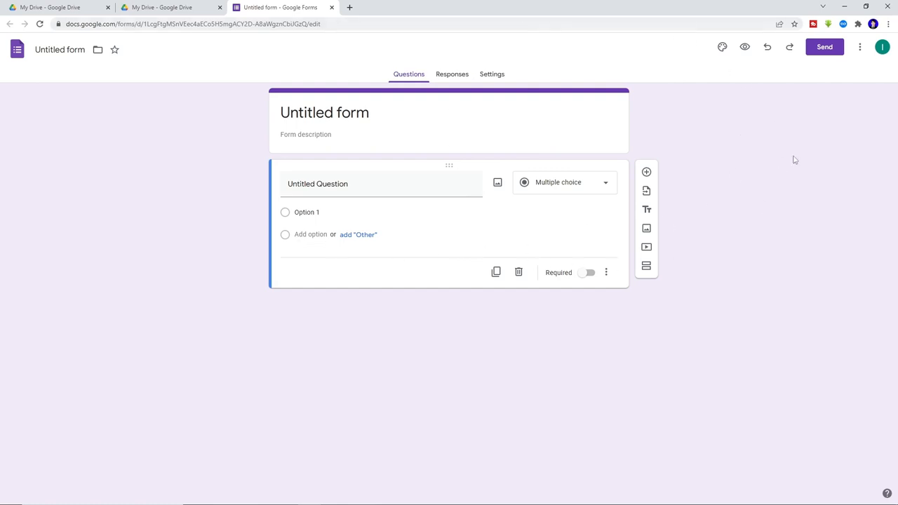
- Set the form theme colour to cyan after trying orange and red, then bring up header image choices
left_click(722, 46)
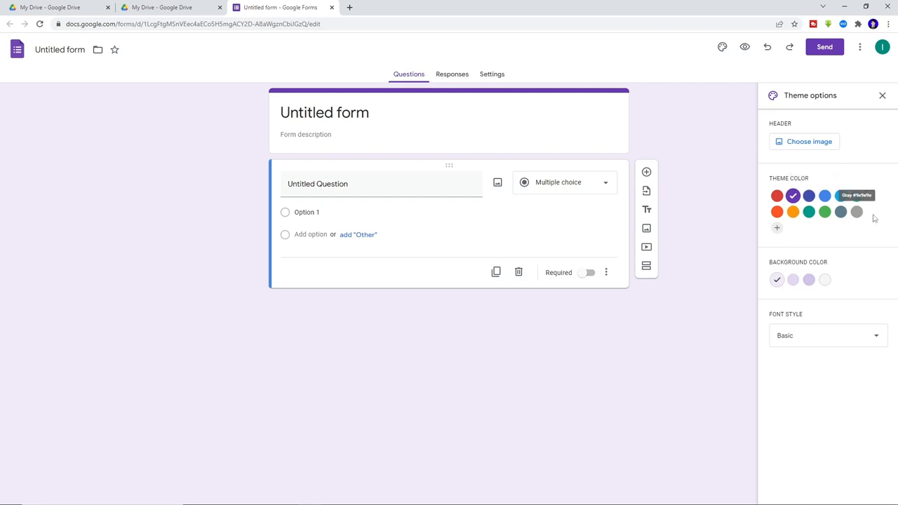
left_click(793, 212)
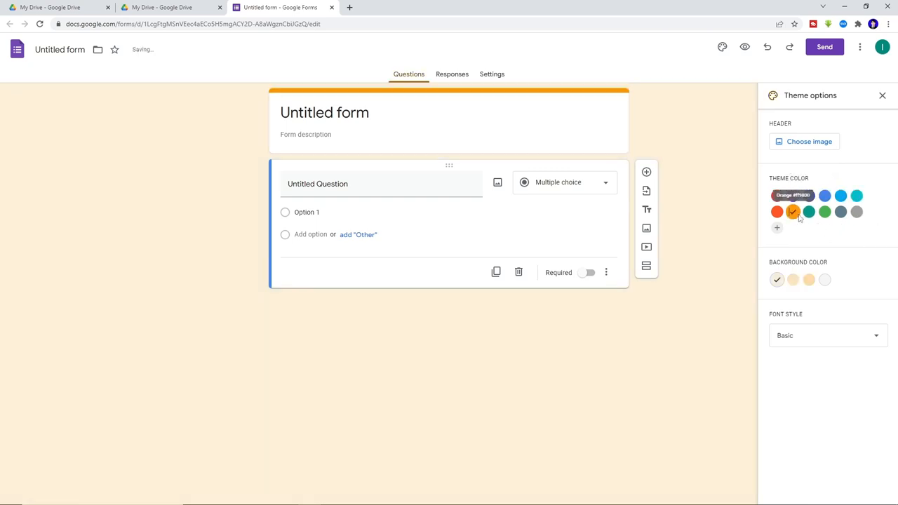
left_click(777, 197)
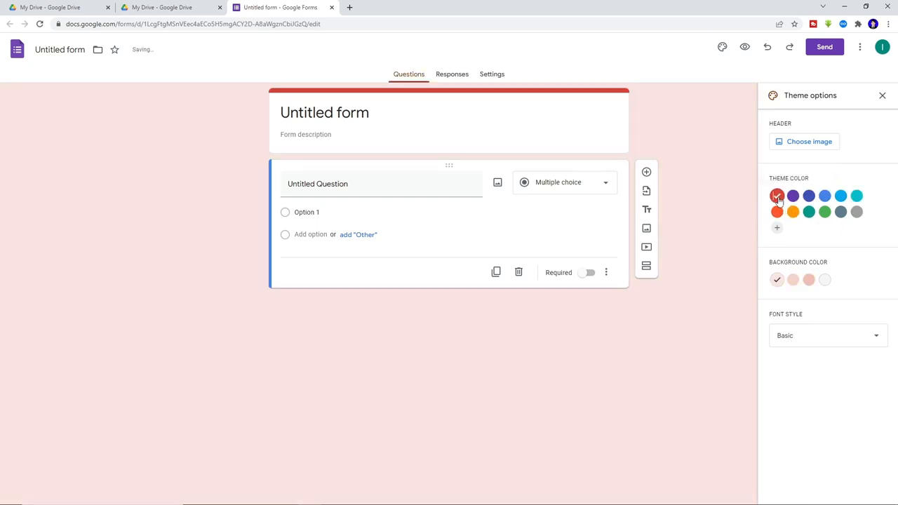
left_click(856, 196)
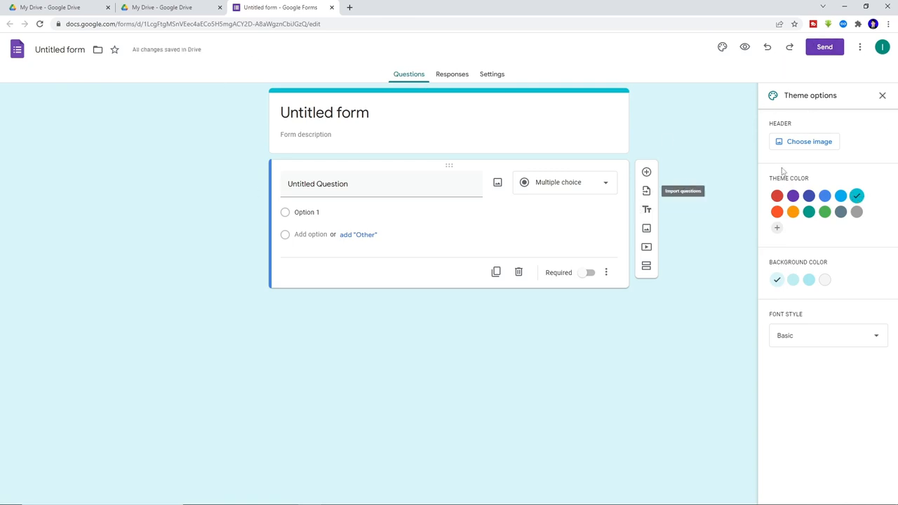
left_click(807, 149)
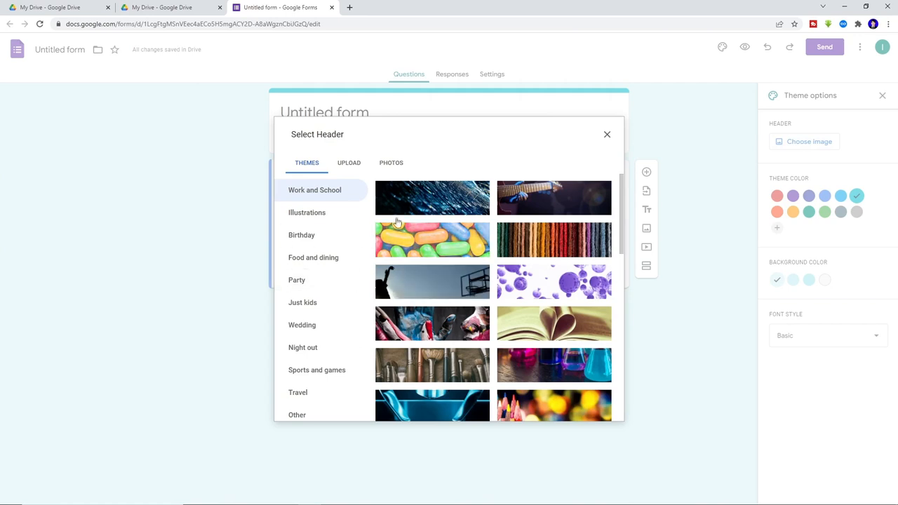
- Use the built-in colourful candy photo as the form's header image
left_click(355, 166)
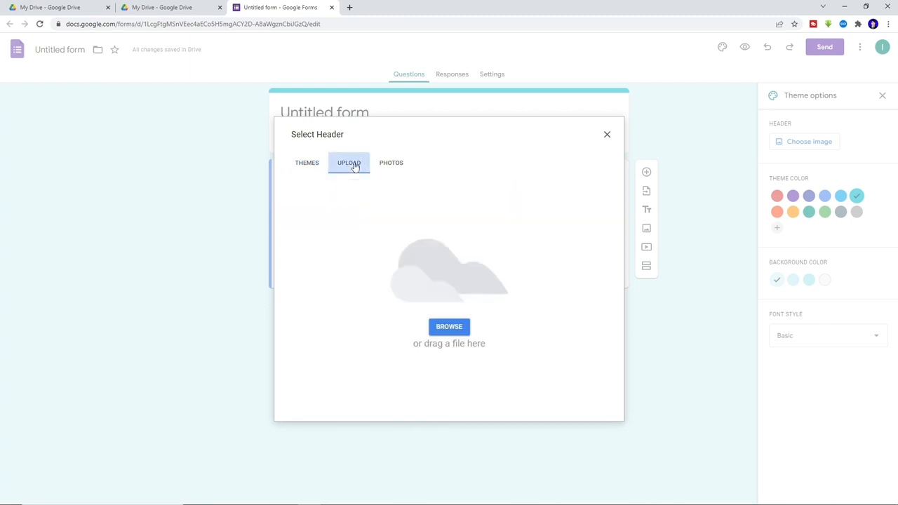
left_click(445, 327)
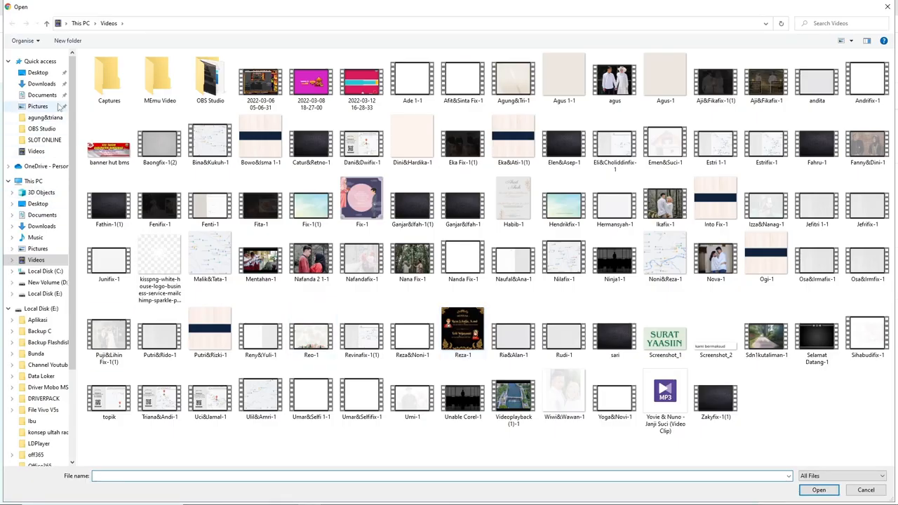
left_click(38, 249)
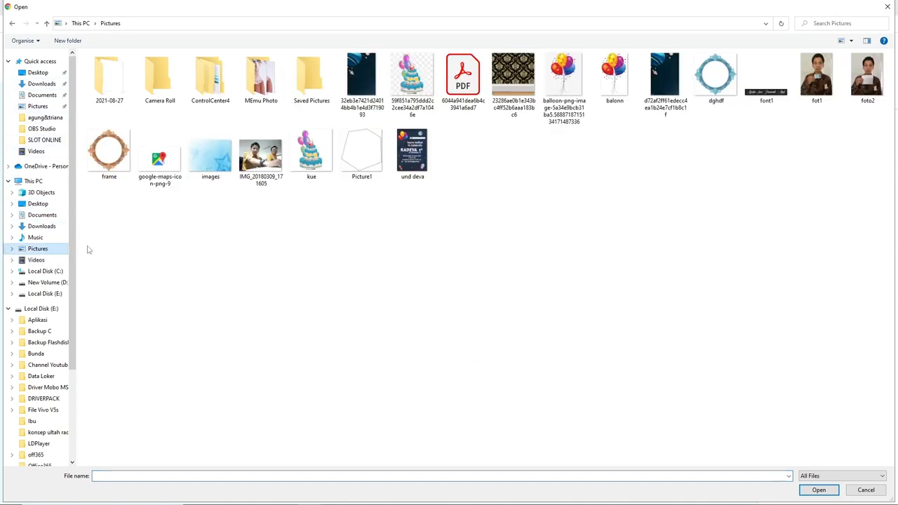
left_click(887, 9)
left_click(391, 166)
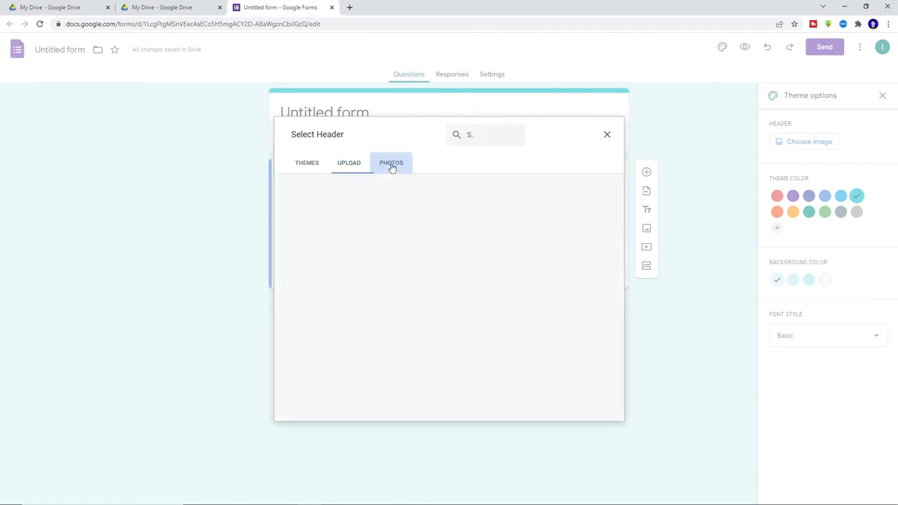
left_click(306, 164)
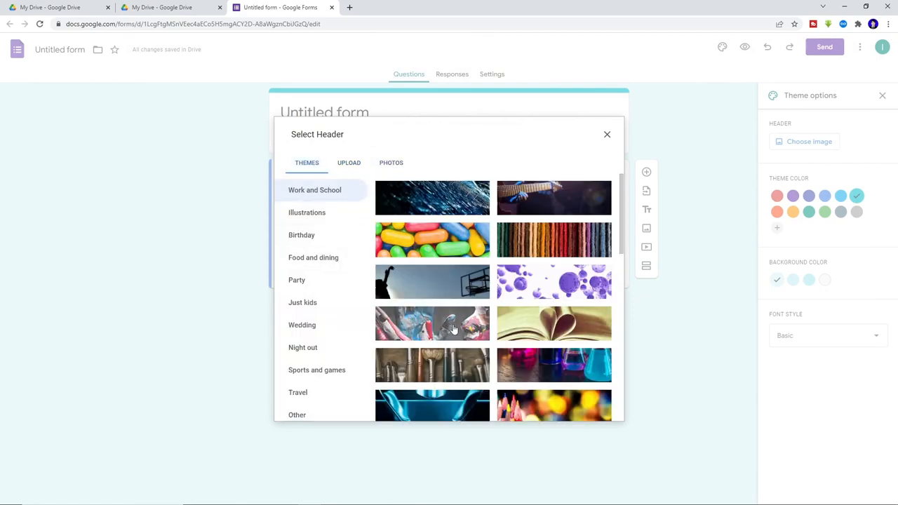
left_click(434, 243)
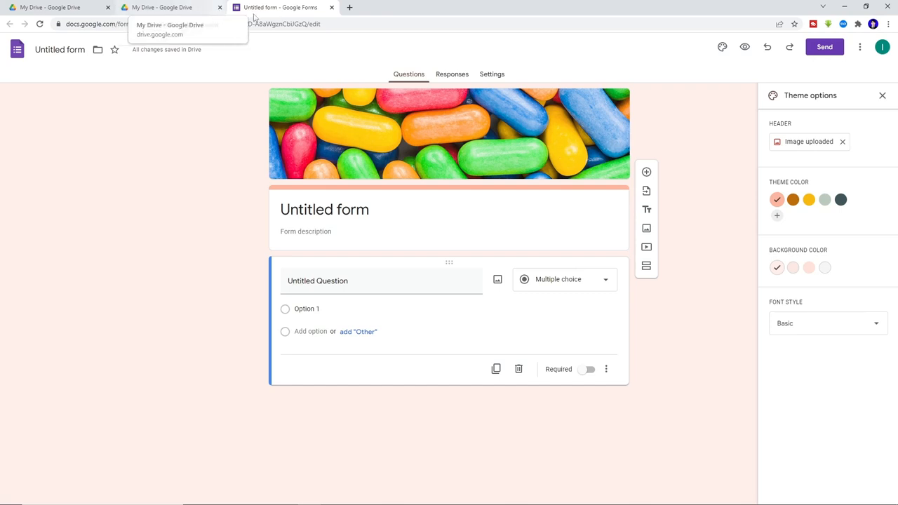
- Create a new blank quiz from Drive, dismiss the quizzes introduction, and return to My Drive
left_click(331, 7)
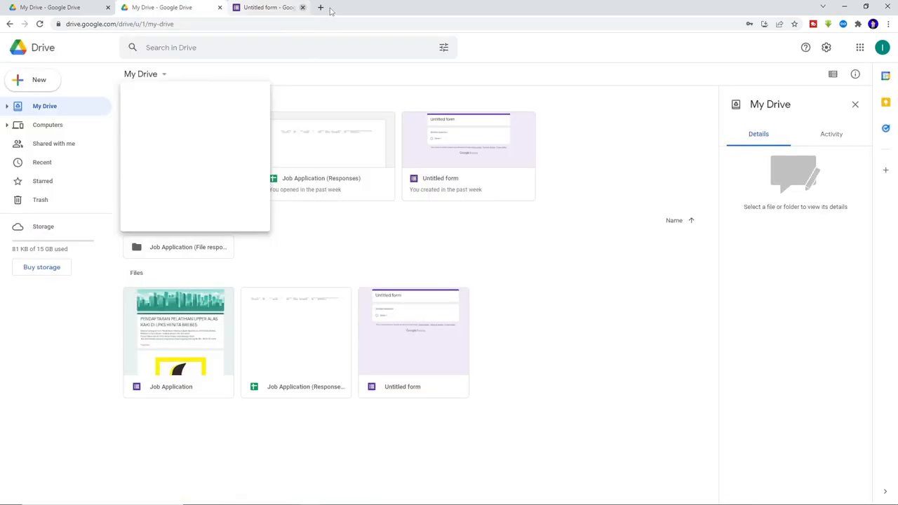
left_click(157, 78)
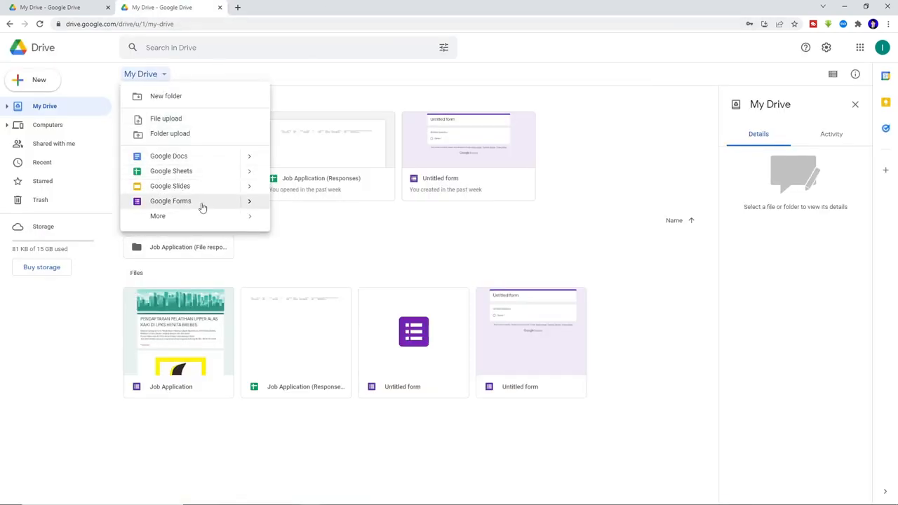
mouse_move(249, 204)
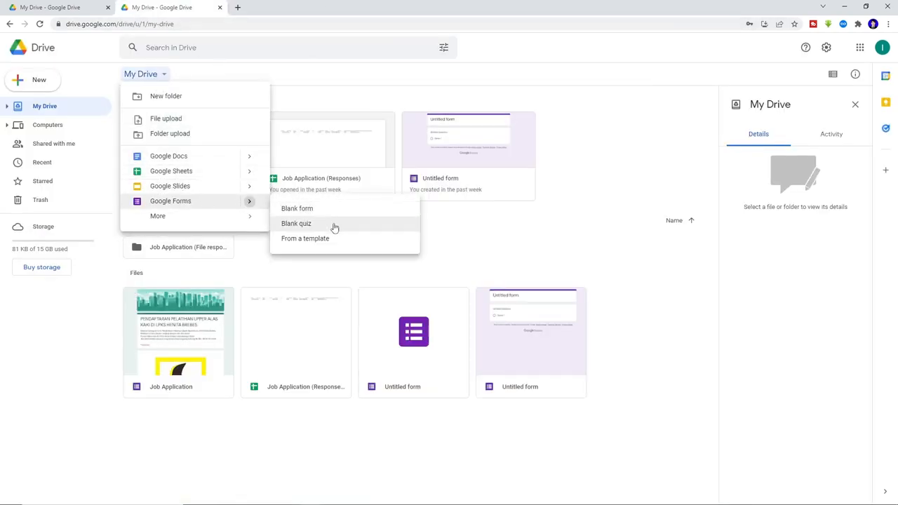
left_click(312, 225)
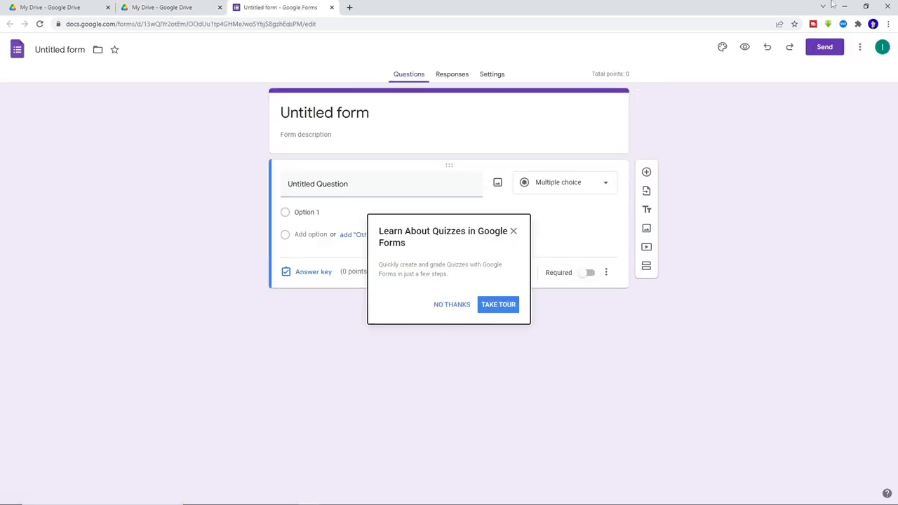
left_click(452, 306)
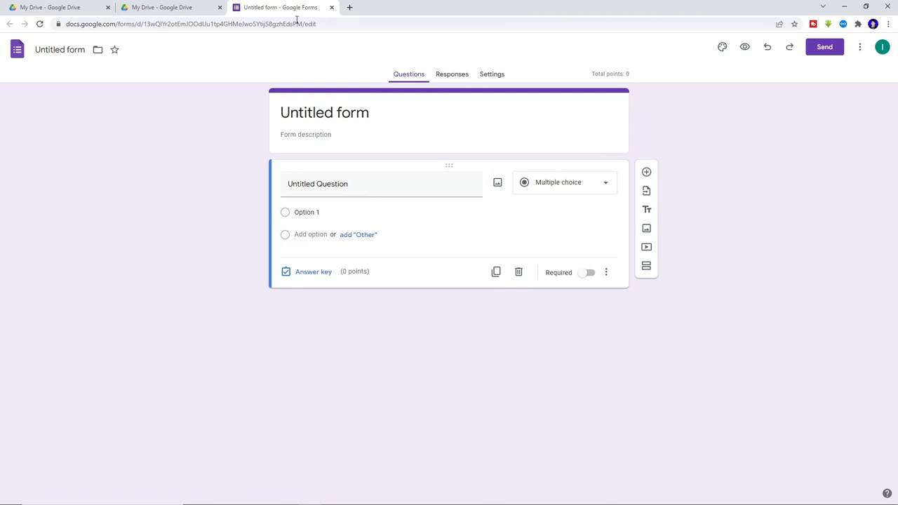
left_click(186, 10)
- Browse the Google Forms template gallery, then close it and go back to My Drive
left_click(160, 74)
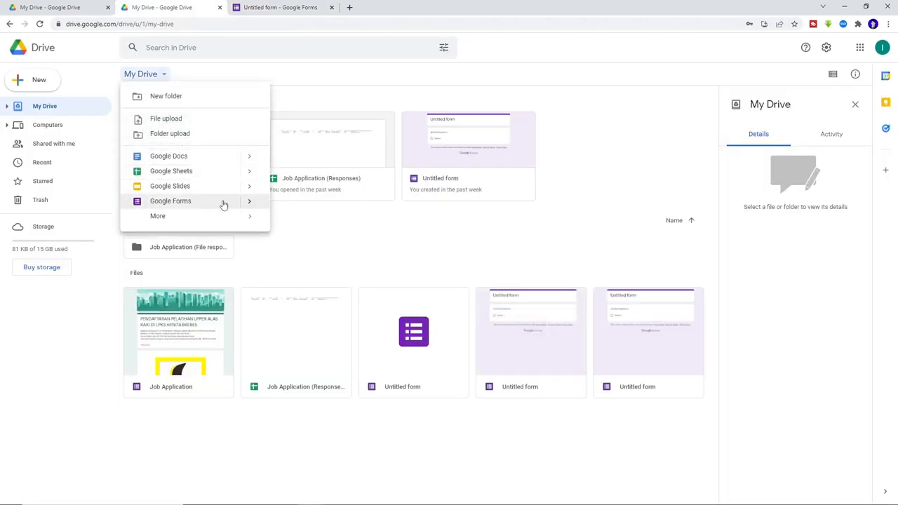
mouse_move(249, 202)
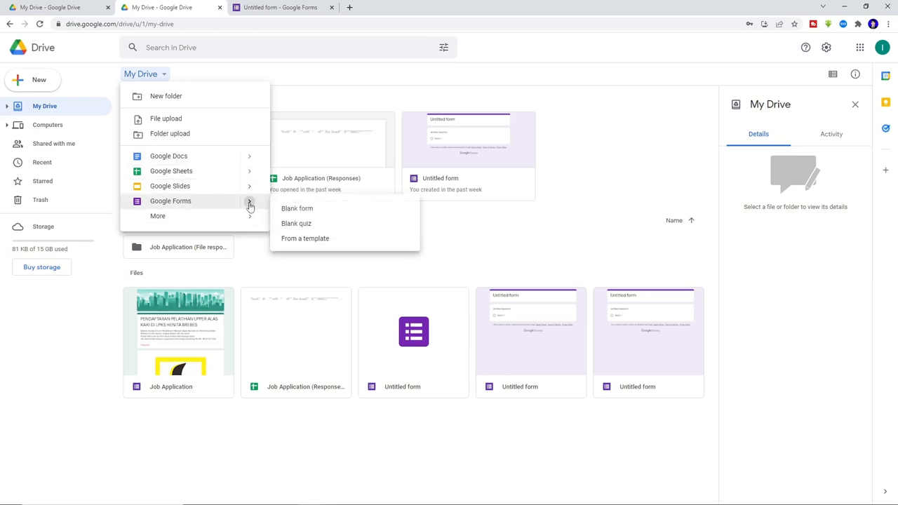
left_click(323, 242)
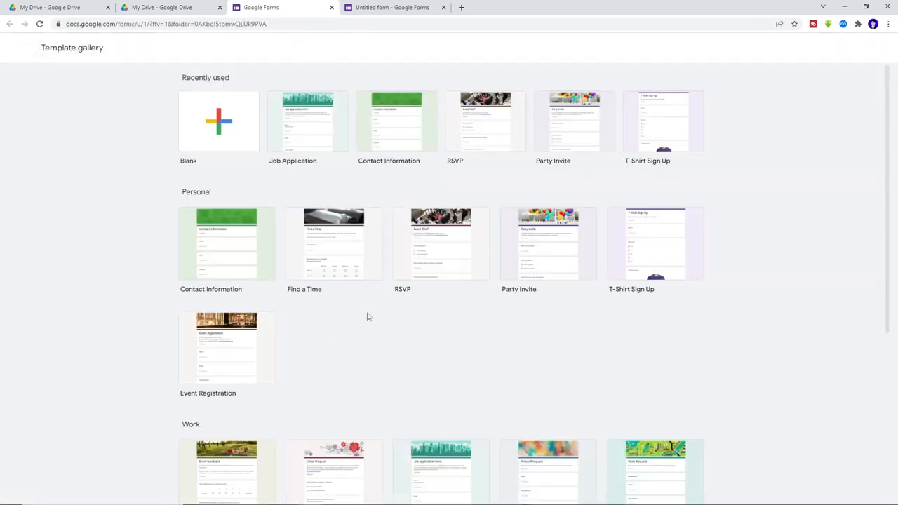
scroll(367, 317, "down", 3)
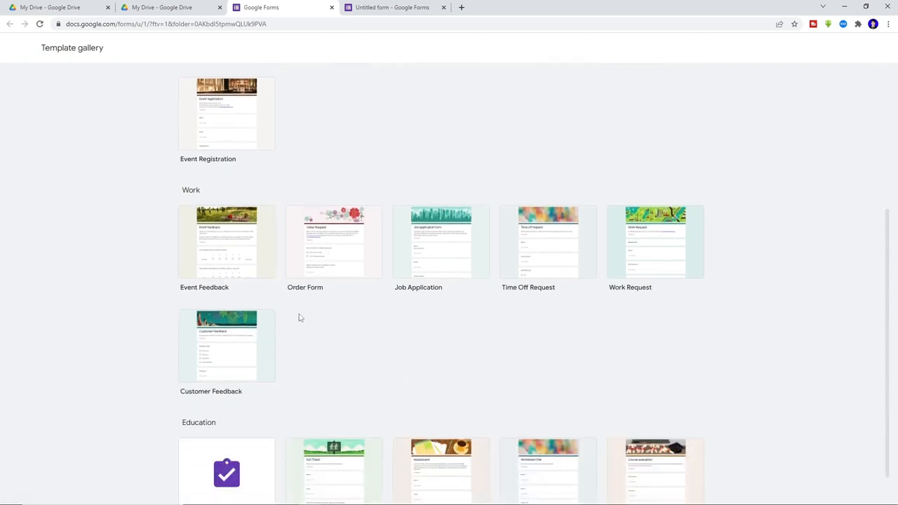
scroll(301, 316, "up", 2)
scroll(315, 296, "up", 1)
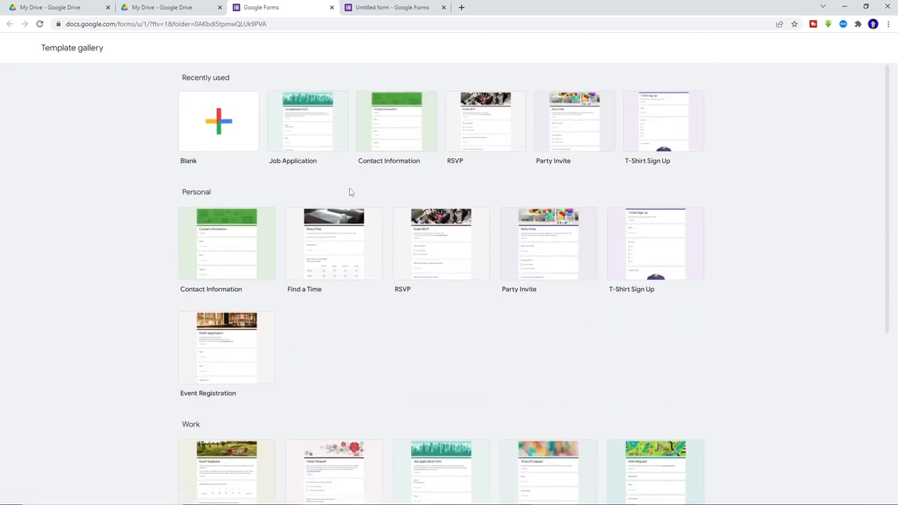
scroll(241, 290, "down", 1)
scroll(195, 286, "down", 2)
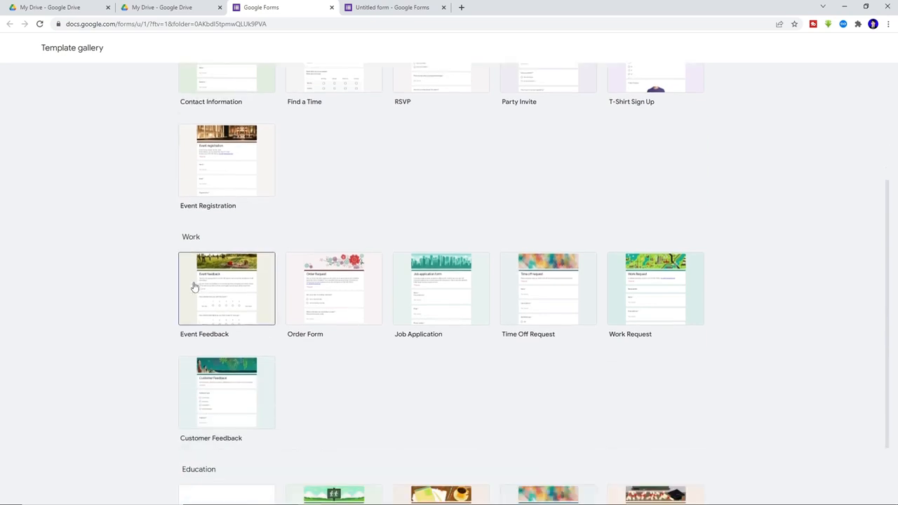
scroll(221, 245, "down", 1)
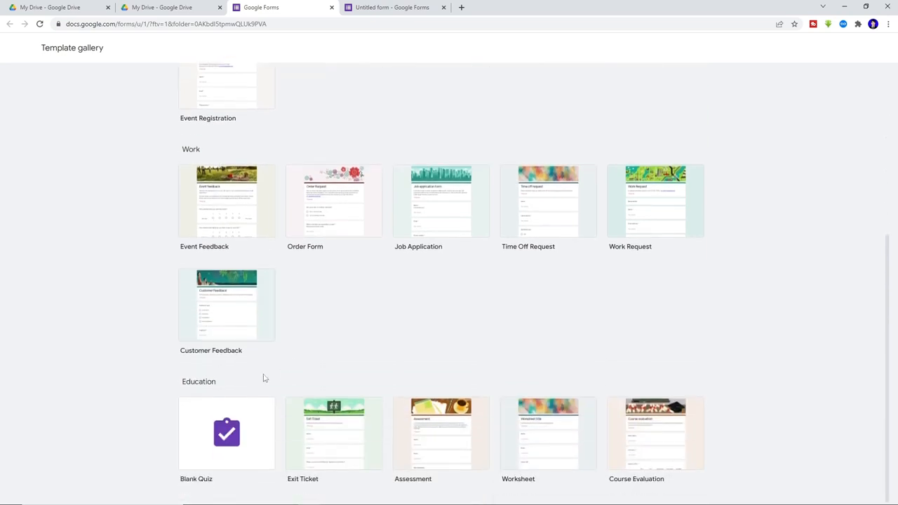
scroll(327, 337, "up", 3)
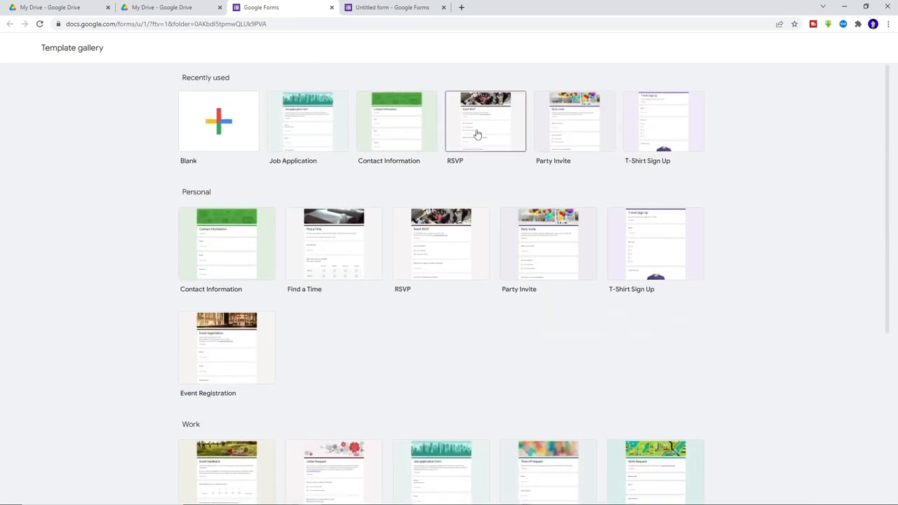
left_click(331, 7)
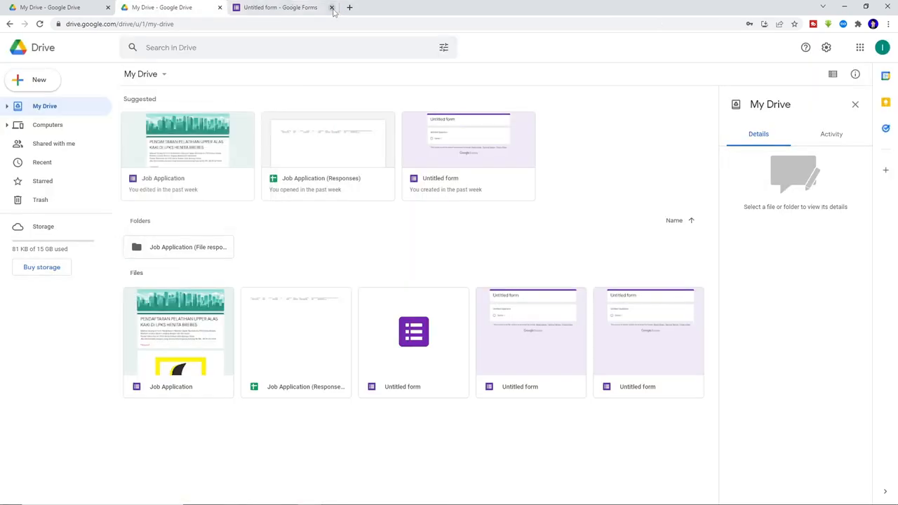
- Close the unwanted blank quiz and create a fresh blank form from My Drive
left_click(319, 8)
left_click(331, 7)
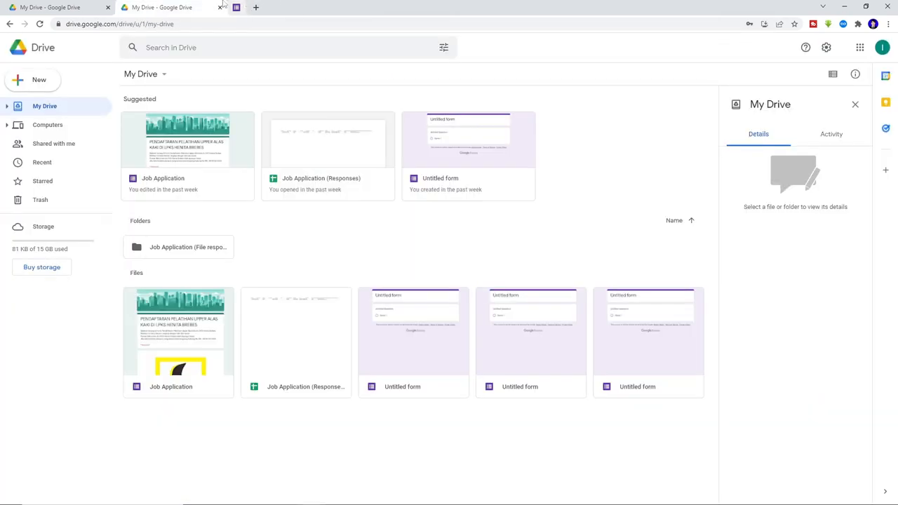
left_click(149, 74)
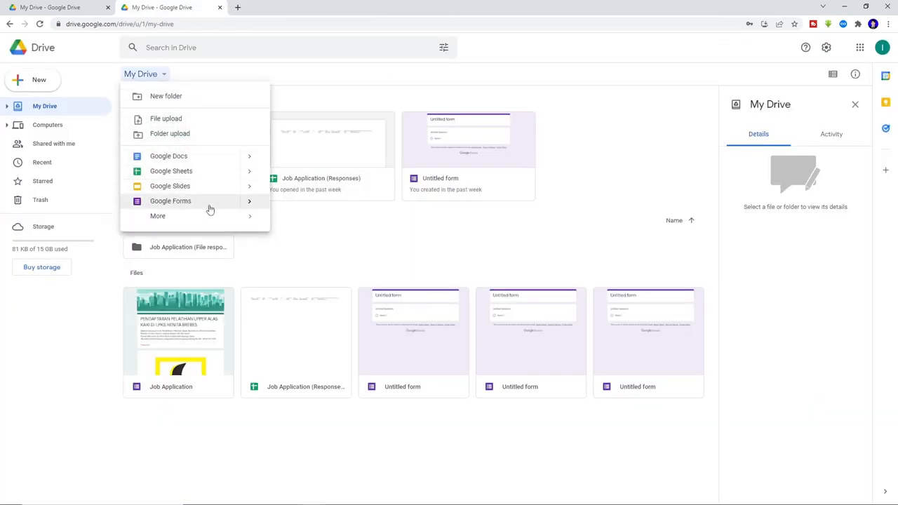
left_click(297, 209)
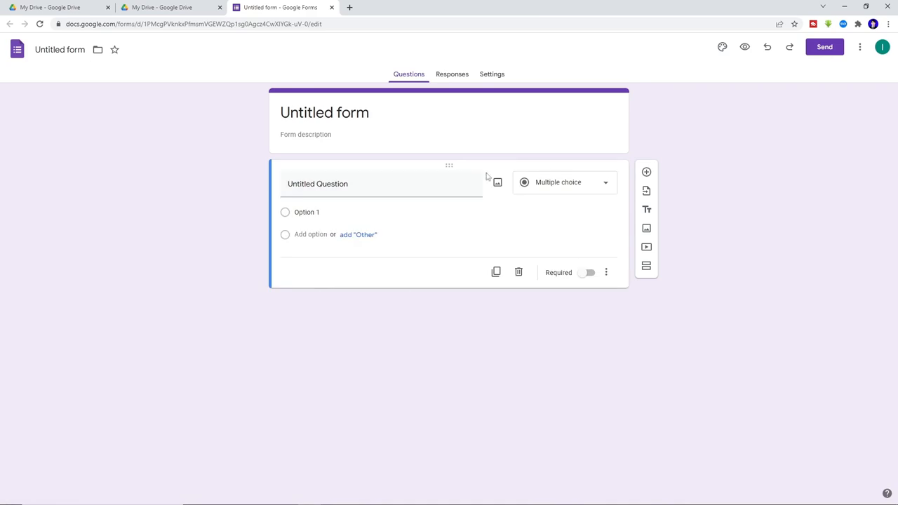
- Insert the bookshelf illustration header, turning the theme rust, and confirm 0 responses so far
left_click(722, 47)
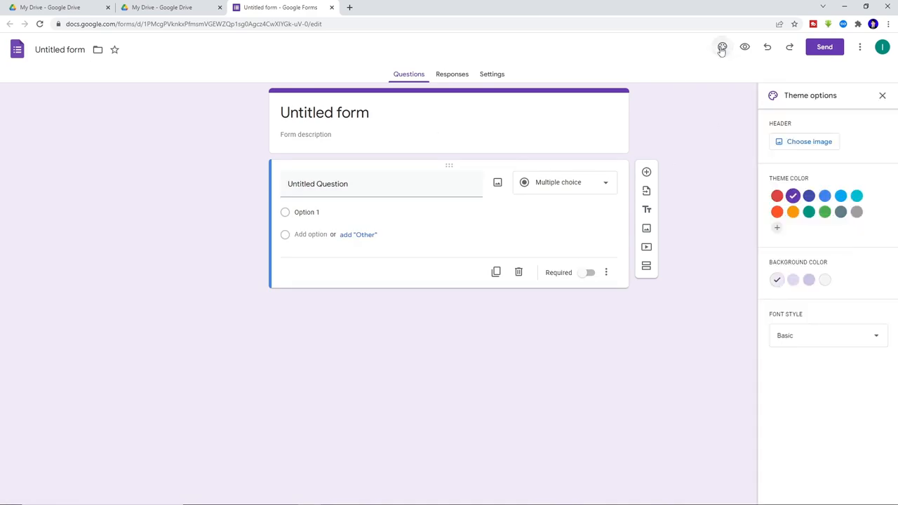
left_click(809, 142)
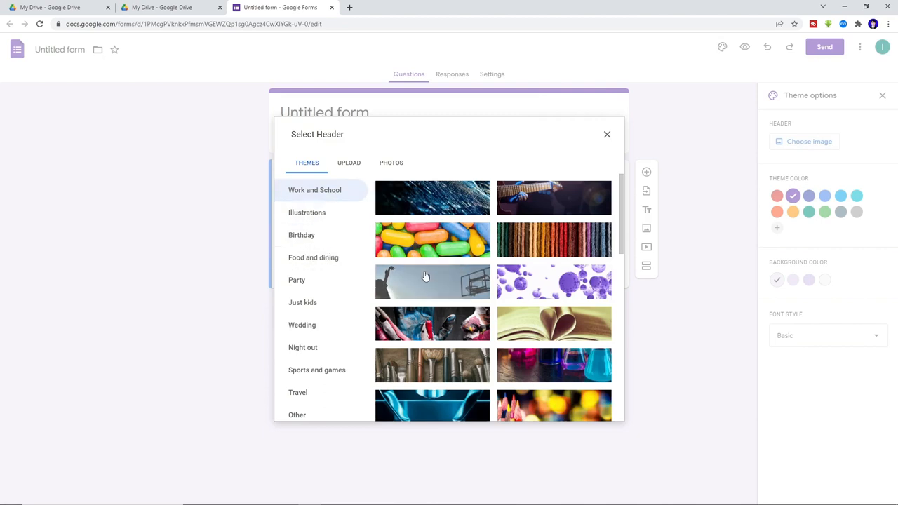
scroll(427, 275, "down", 5)
scroll(429, 274, "down", 3)
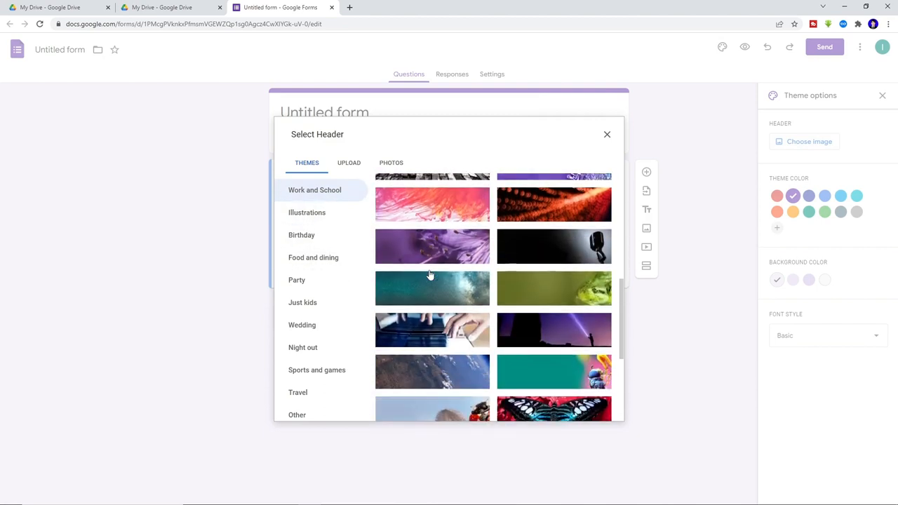
scroll(426, 274, "down", 2)
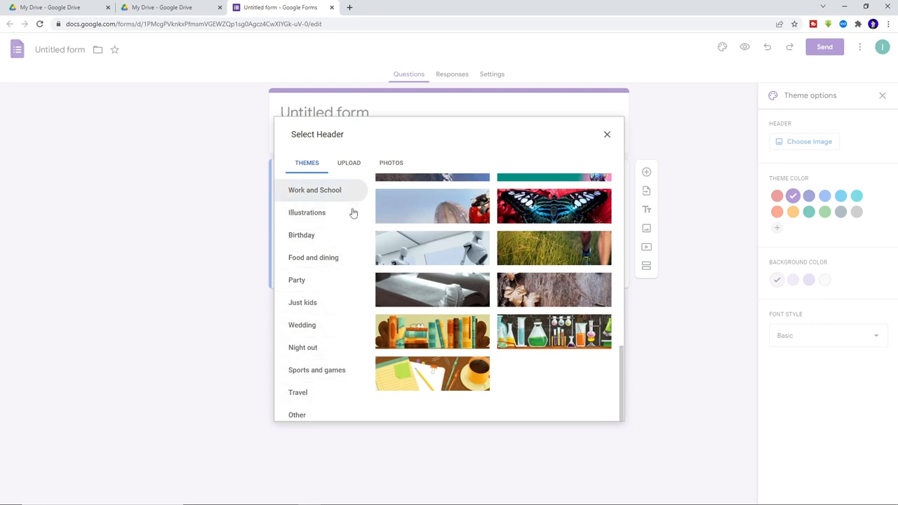
left_click(465, 338)
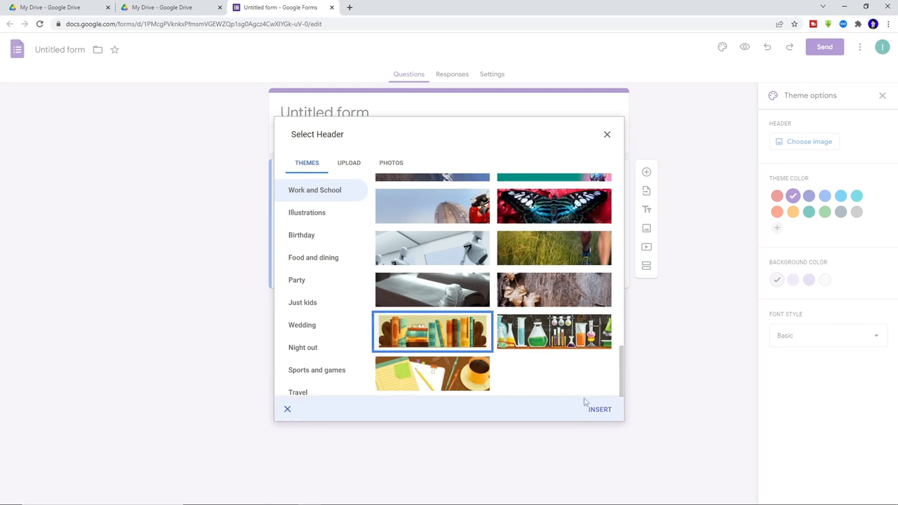
left_click(601, 411)
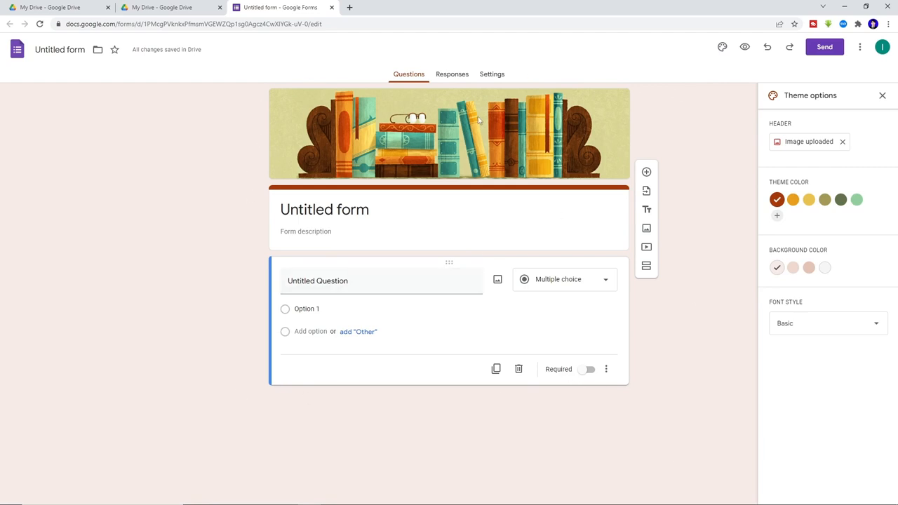
left_click(459, 79)
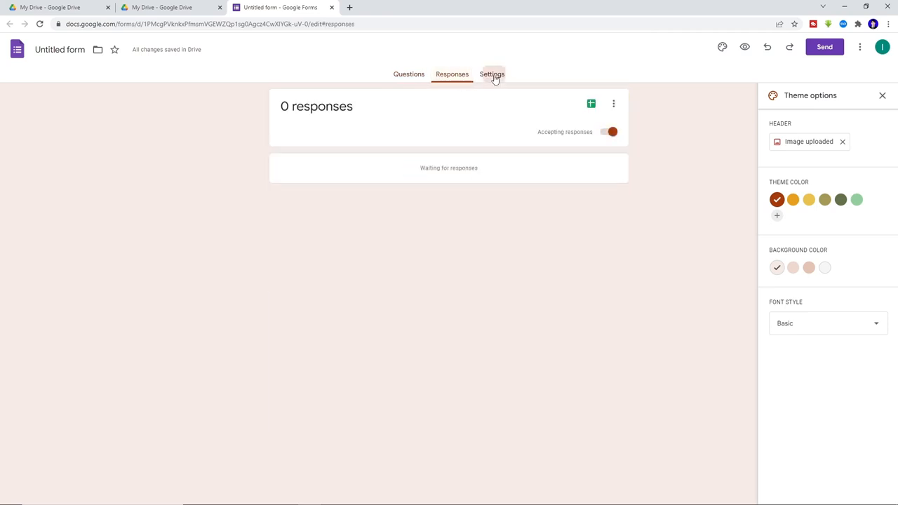
- Replace the 'Untitled form' title with 'PENDAFTARAN PT HENITA'
left_click(495, 78)
left_click(411, 74)
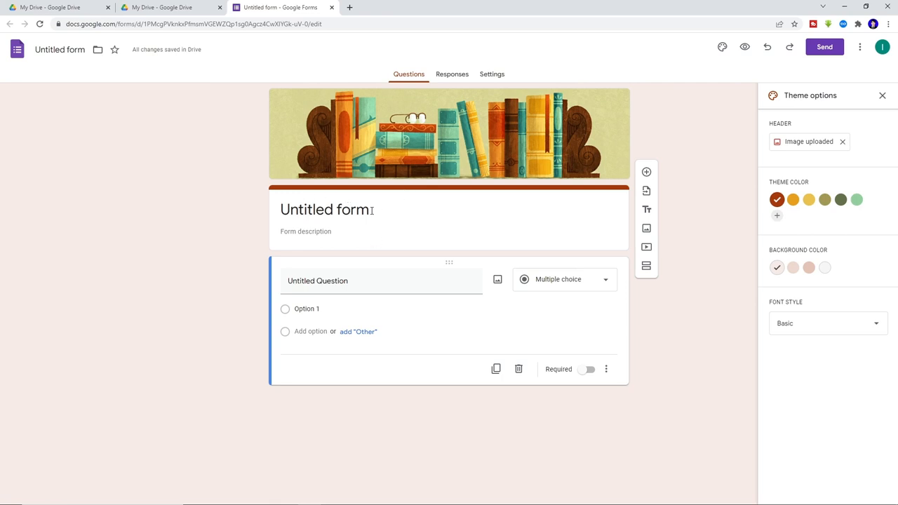
left_click_drag(372, 210, 317, 204)
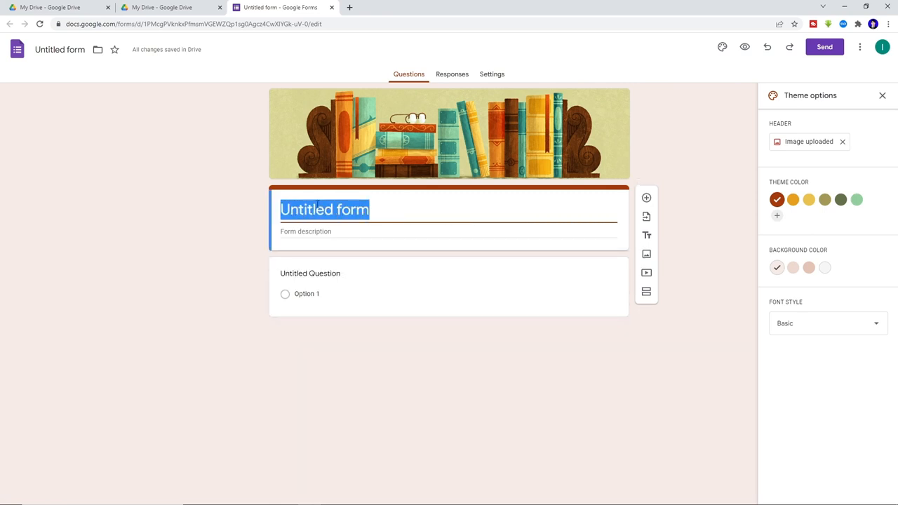
key("BackSpace")
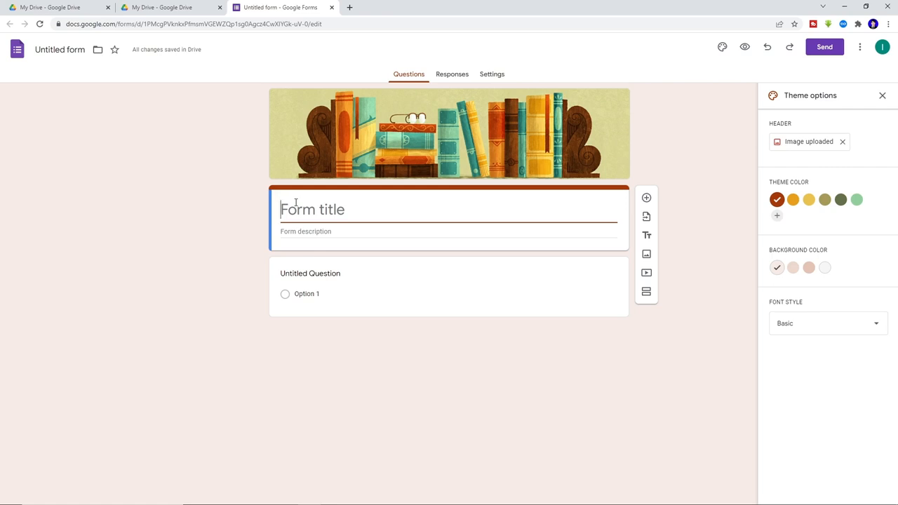
type("p")
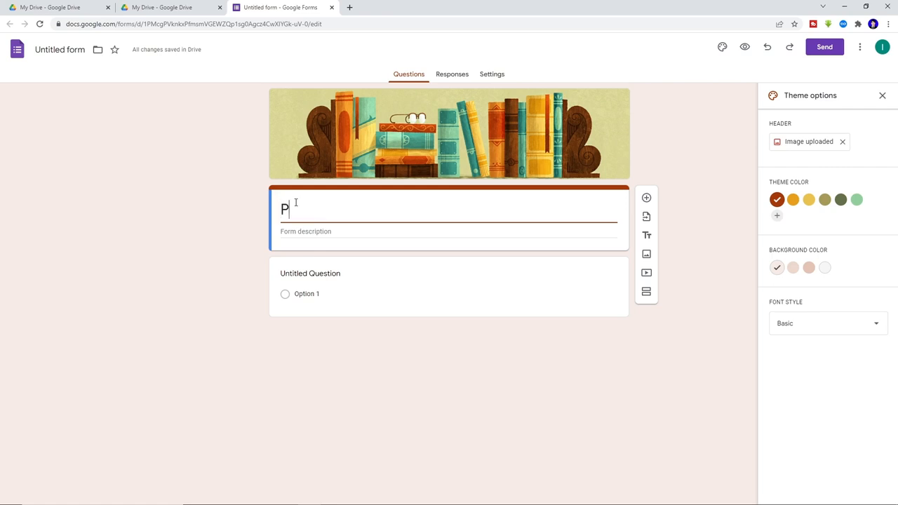
key("BackSpace")
type("pe")
key("BackSpace")
key("BackSpace")
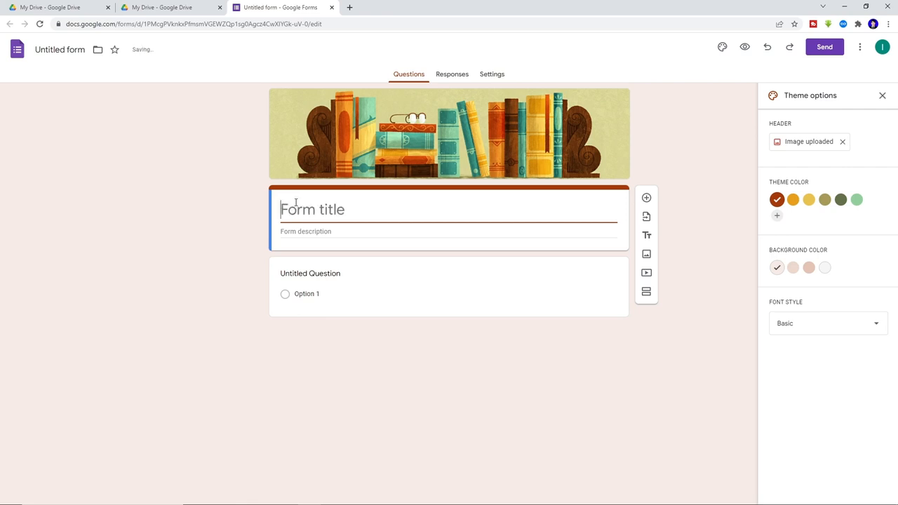
type("PENDAFTARAN")
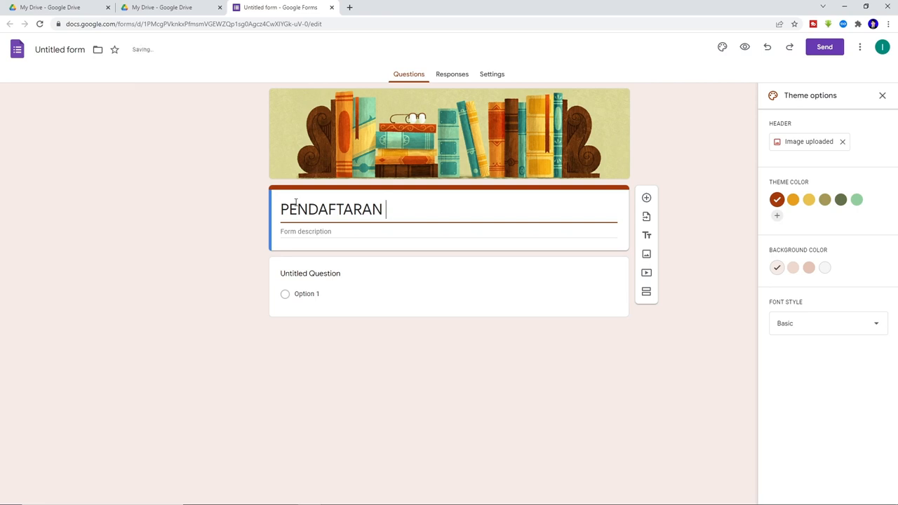
type(" PT HENITA")
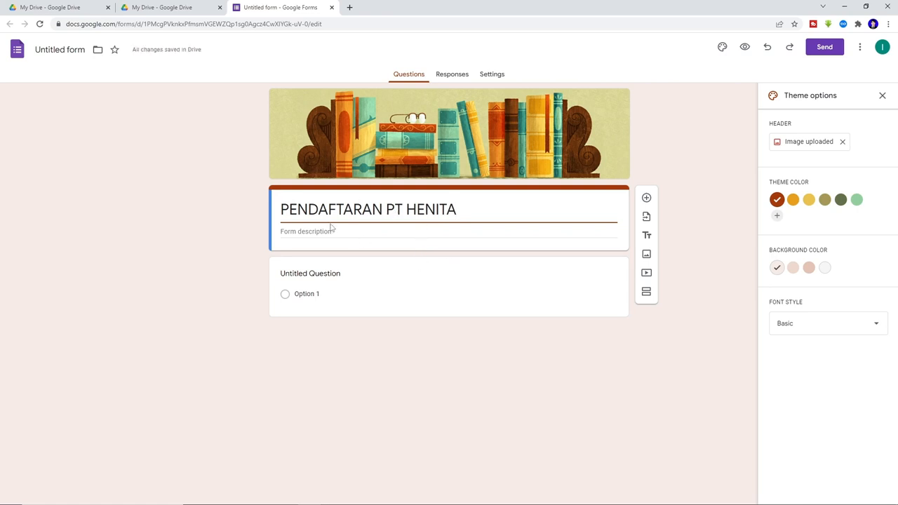
left_click(332, 232)
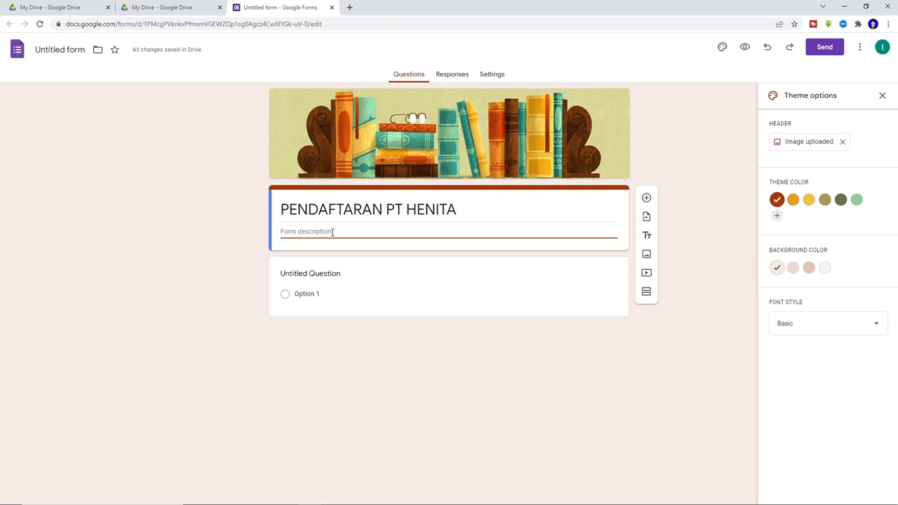
- Write the description 'Selamat Datang di Halaman Form Pendaftaran Lowongan Kerja di PT Henita' plus 'Silahkan isikan semua data dengan baik dan benar'
type("S")
key("BackSpace")
type("Selamat Datang di Halaman")
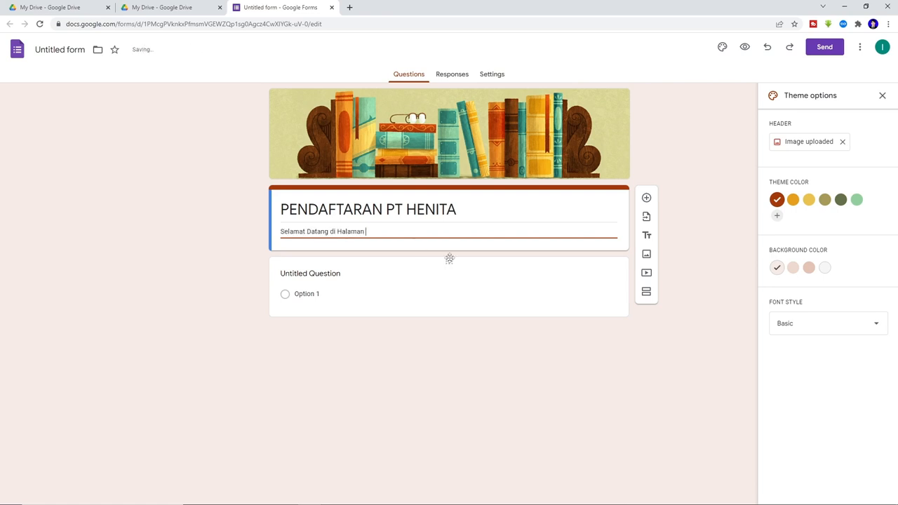
type(" Form Pendaftaran Lowongan Kerja di P")
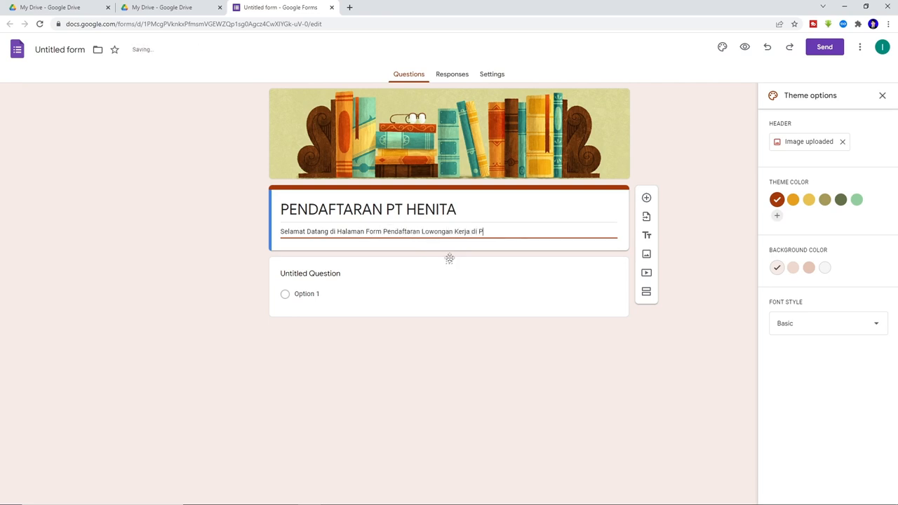
type("T Henita")
key("Return")
type("Silahkan isikan ")
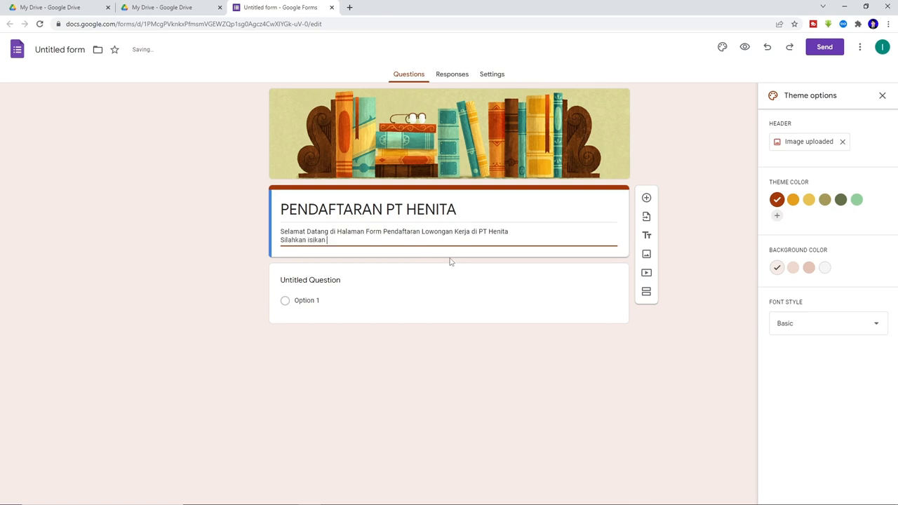
type("semua data dengan baik dan ben")
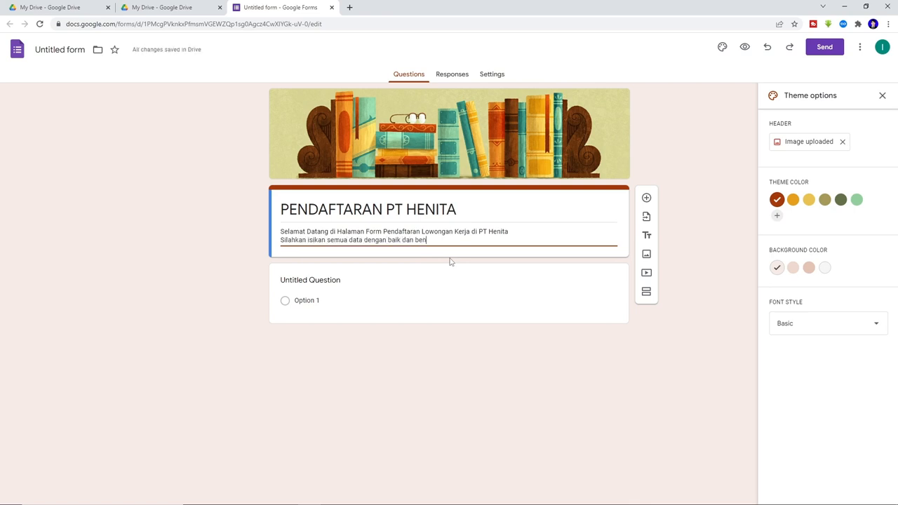
type("ar")
- Title the first question 'Nama' and bring up its question-type list
left_click(332, 284)
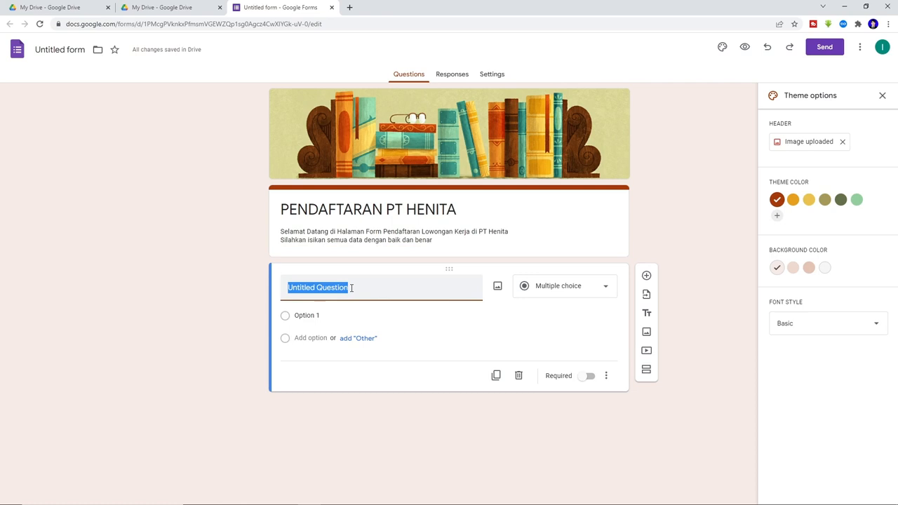
type("Nama")
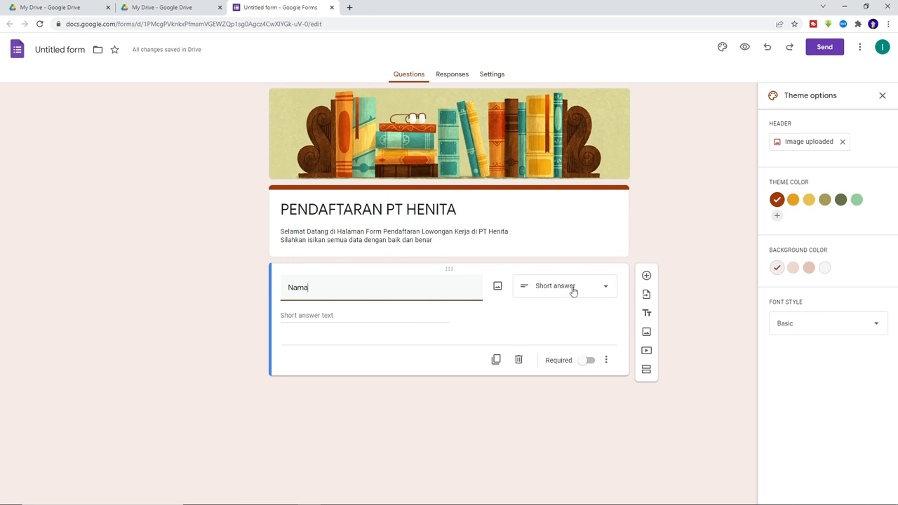
left_click(577, 290)
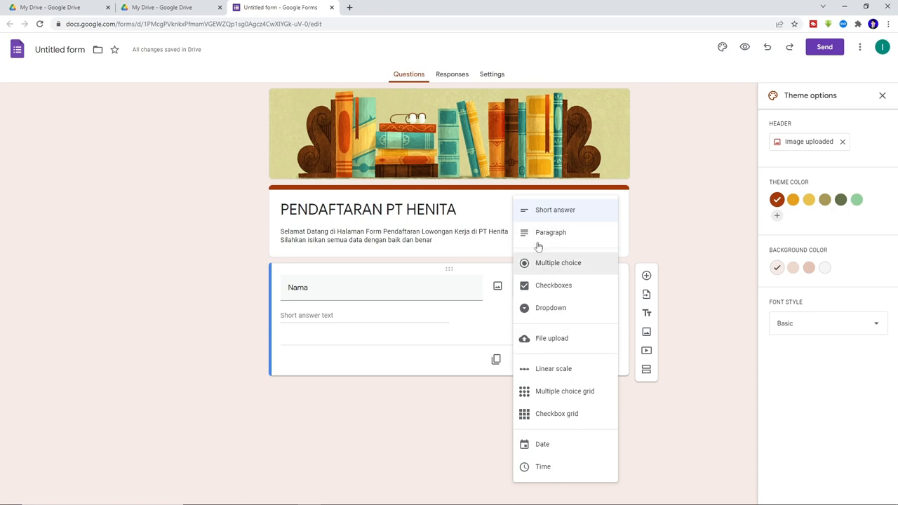
- Keep Nama as a required short-answer question and add a new question below it
left_click(568, 217)
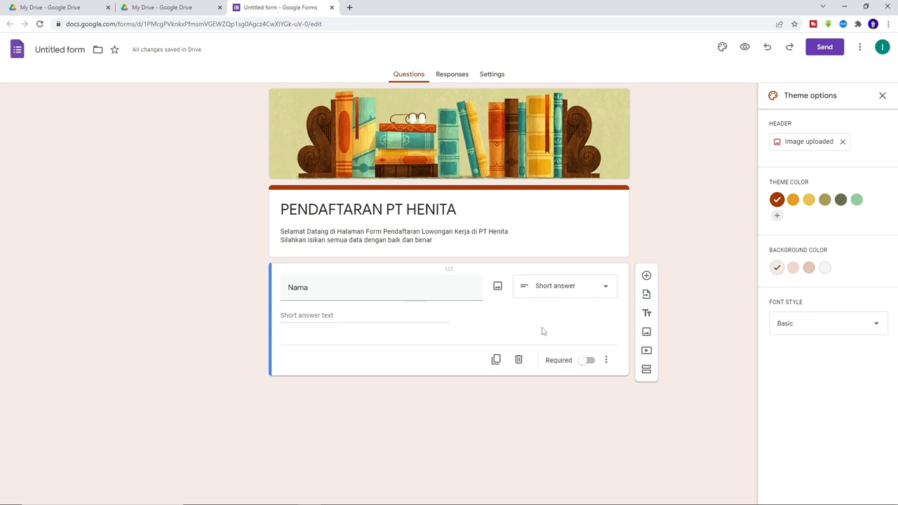
left_click(590, 361)
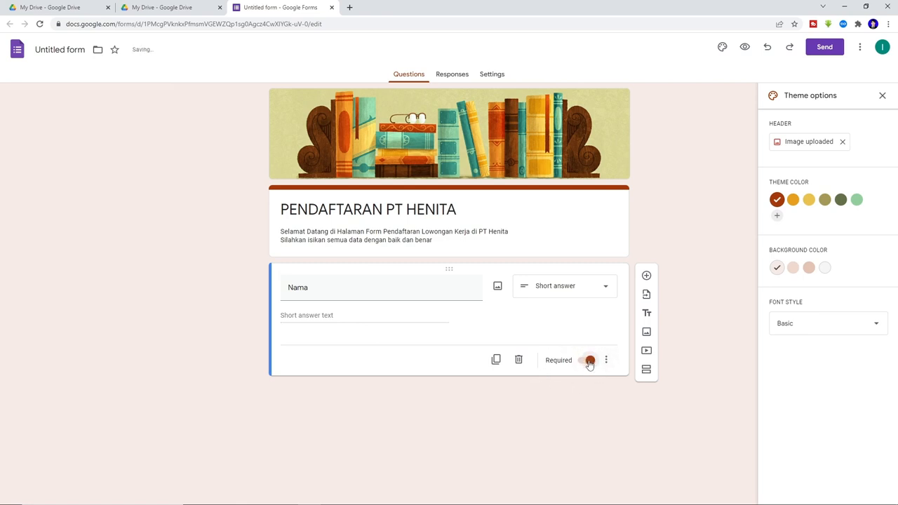
left_click(492, 327)
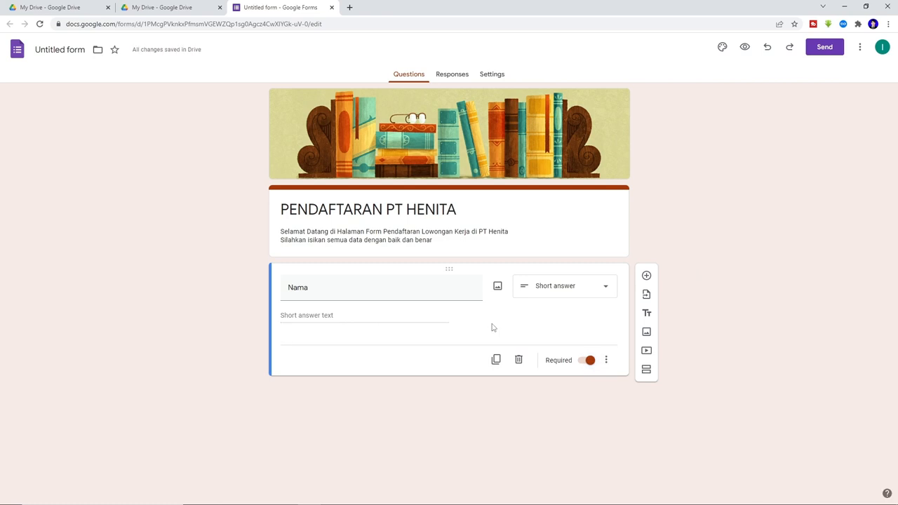
left_click(647, 277)
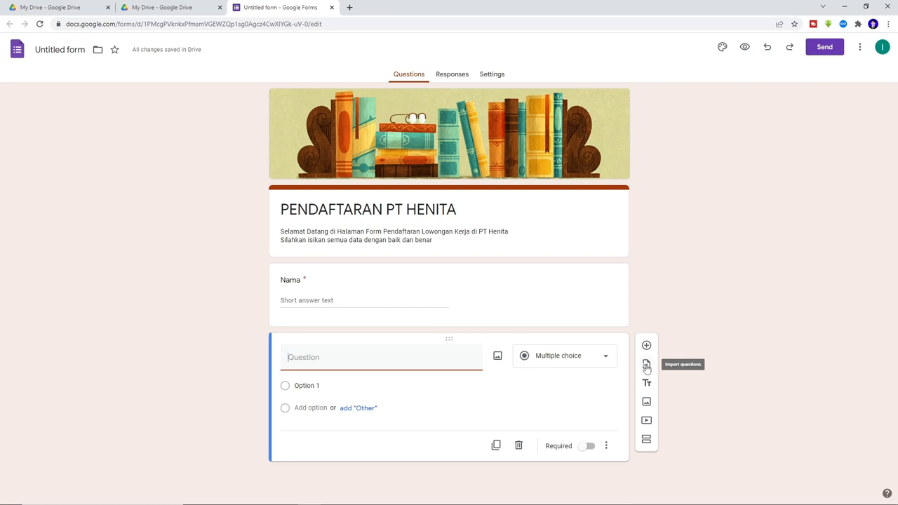
- Start importing questions from an existing form
left_click(646, 365)
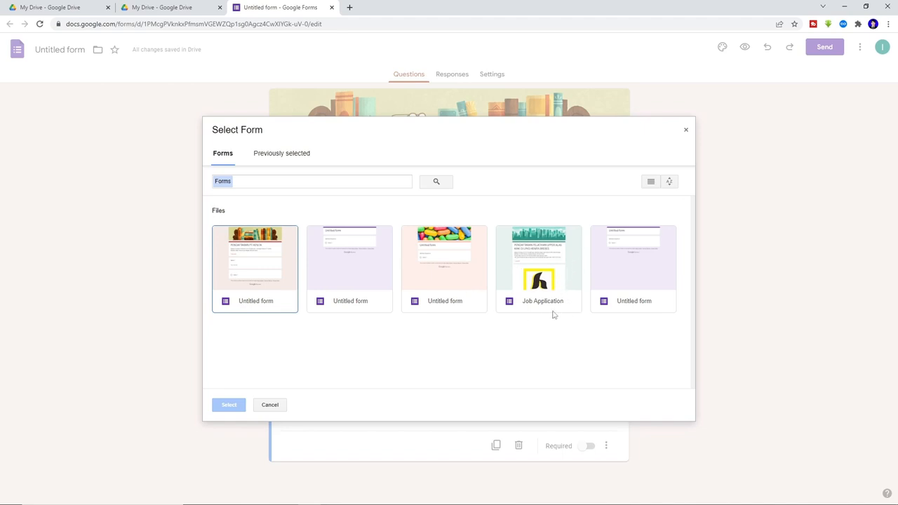
- Choose the Job Application form as the import source
left_click(548, 281)
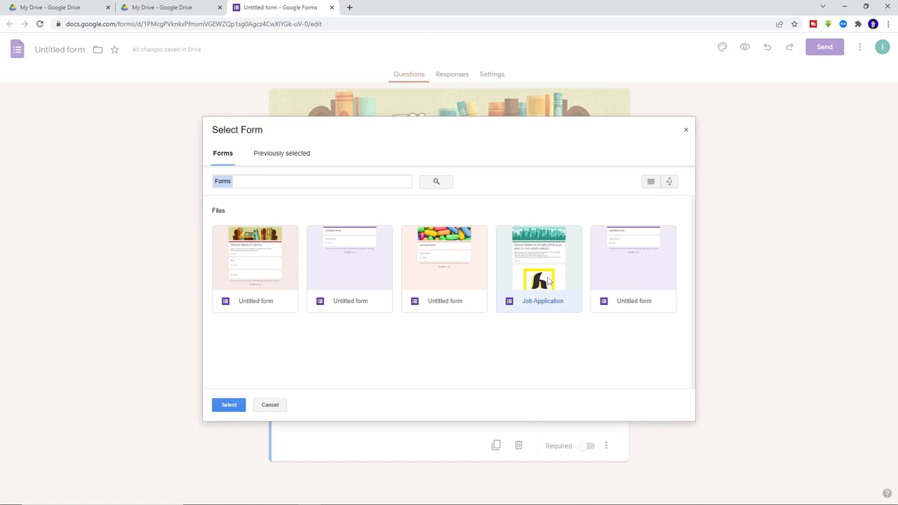
left_click(230, 406)
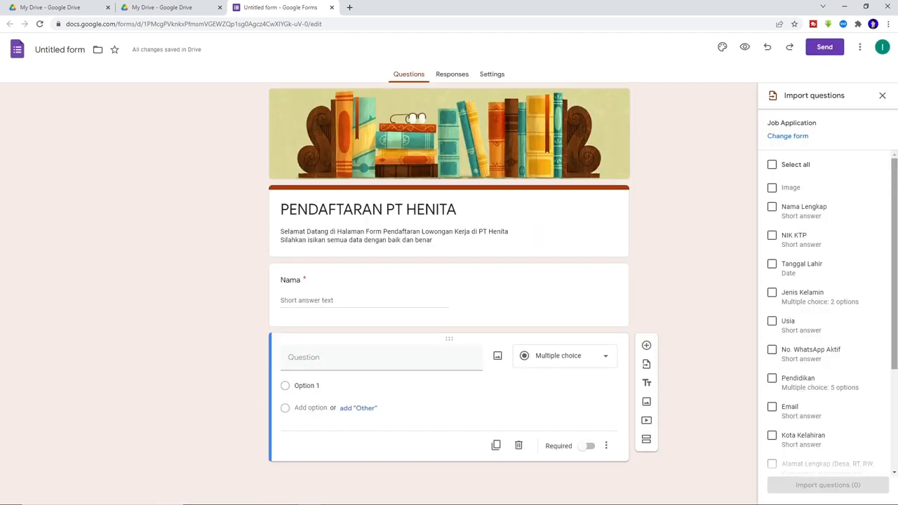
left_click_drag(895, 171, 892, 300)
left_click_drag(892, 300, 893, 163)
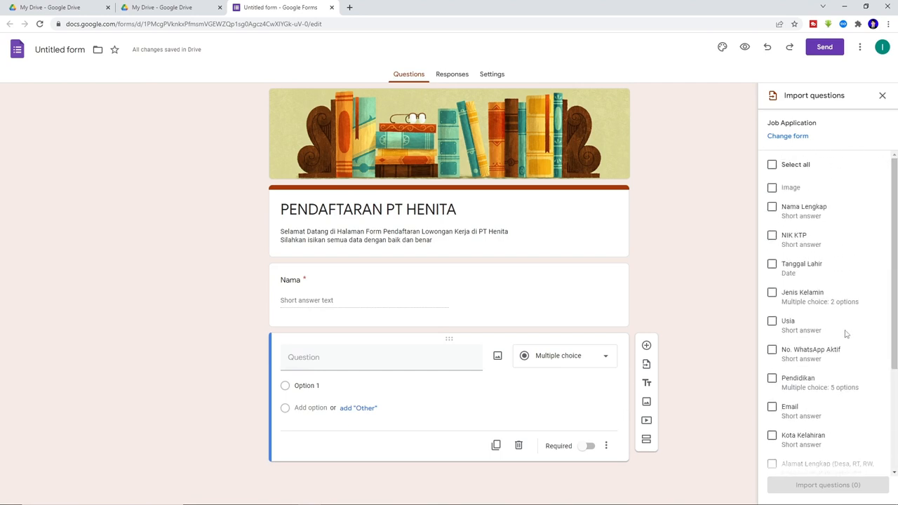
scroll(845, 337, "down", 3)
scroll(826, 187, "up", 4)
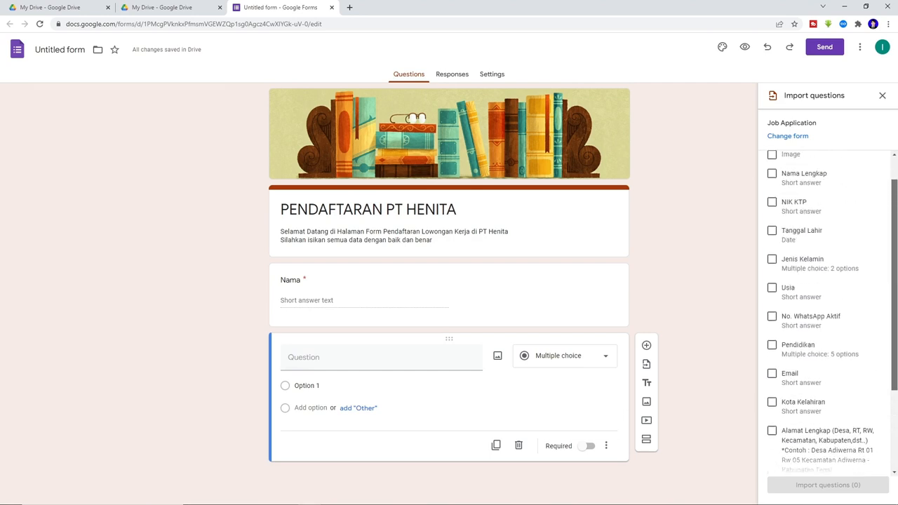
- Tick questions from Nama Lengkap through Email, then clear all selections
left_click(771, 207)
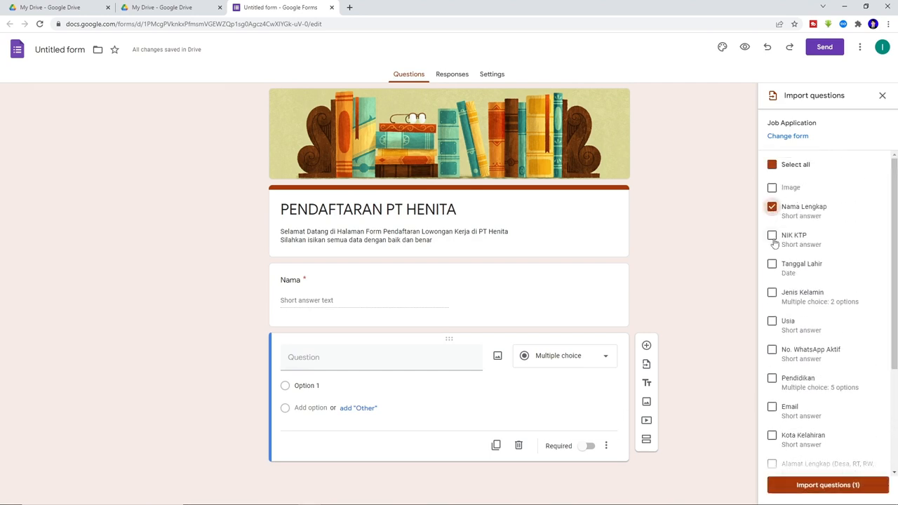
left_click(772, 235)
left_click(771, 264)
left_click(772, 322)
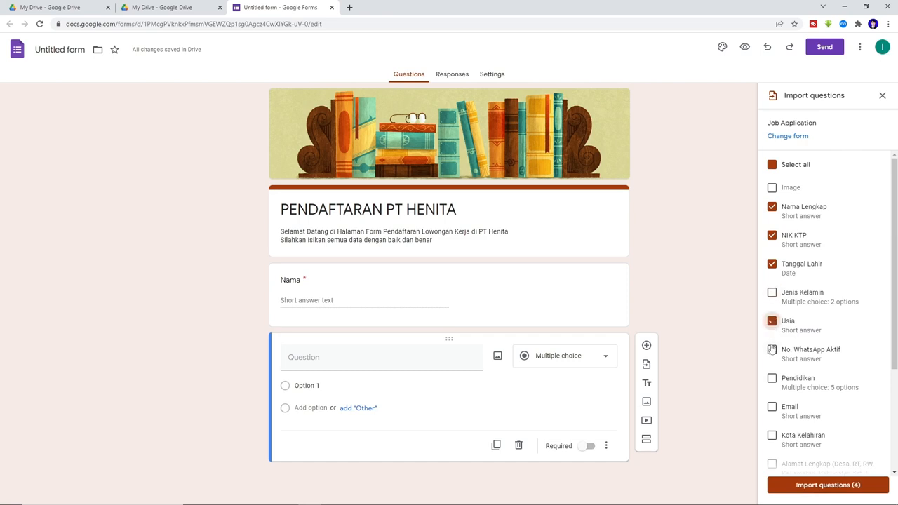
left_click(772, 349)
left_click(772, 293)
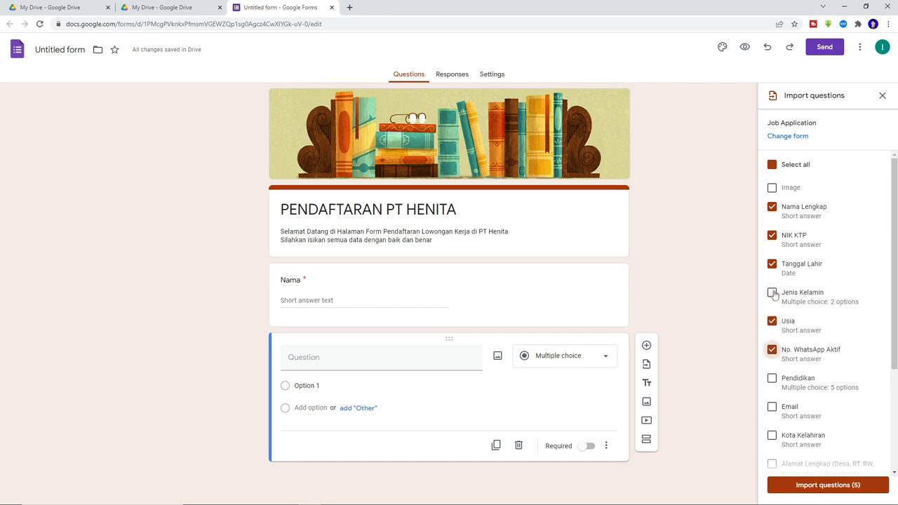
left_click(772, 378)
left_click(772, 407)
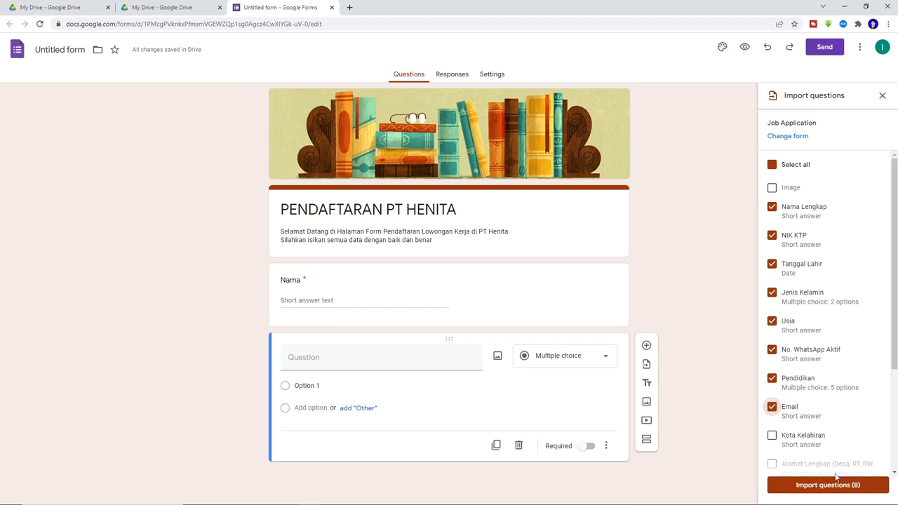
left_click(784, 168)
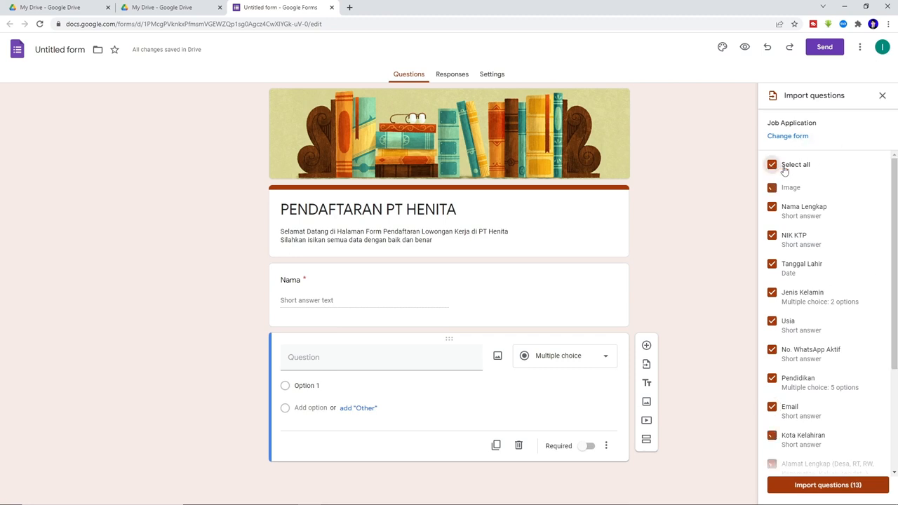
left_click(773, 167)
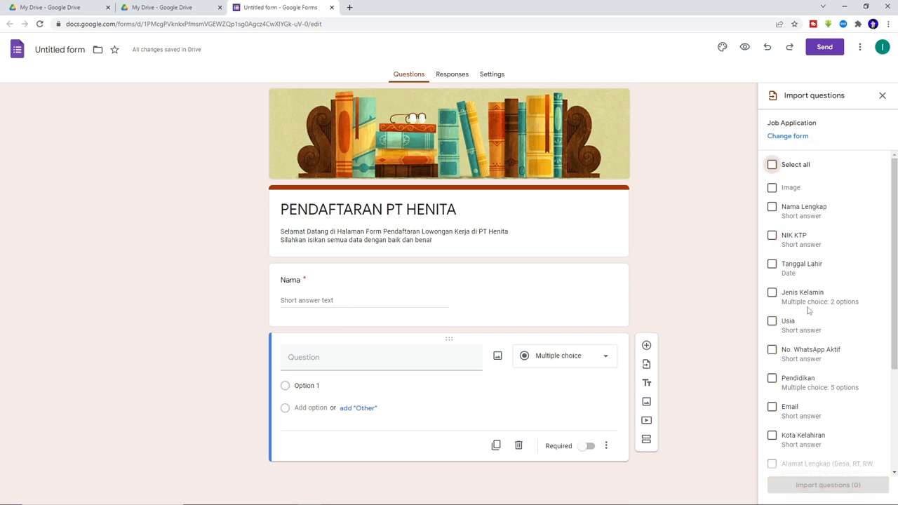
- Import Tanggal Lahir, Jenis Kelamin, Usia, No. WhatsApp Aktif, Pendidikan and Email
left_click(772, 265)
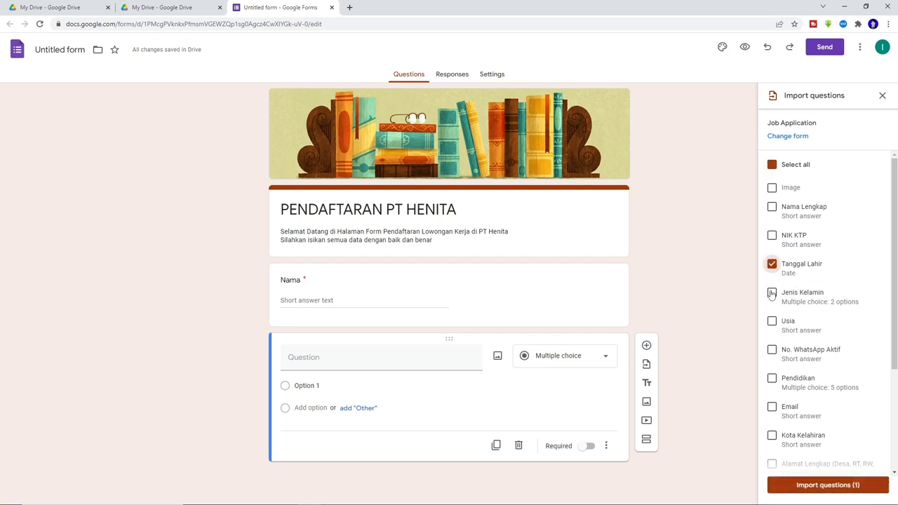
left_click(771, 293)
left_click(772, 322)
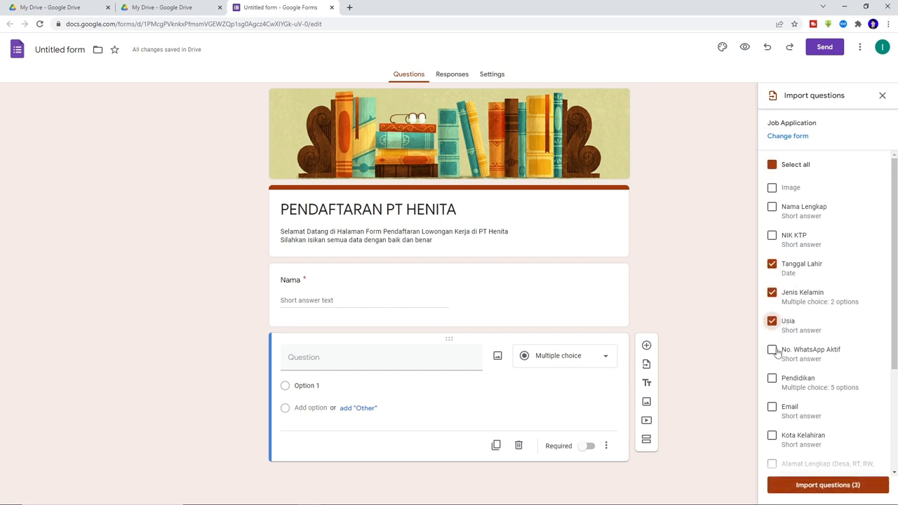
left_click(773, 350)
left_click(772, 379)
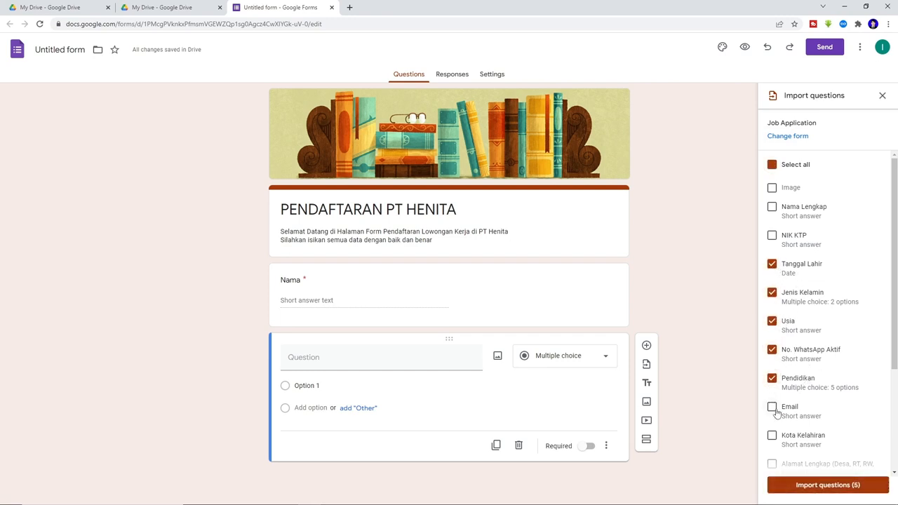
left_click(773, 410)
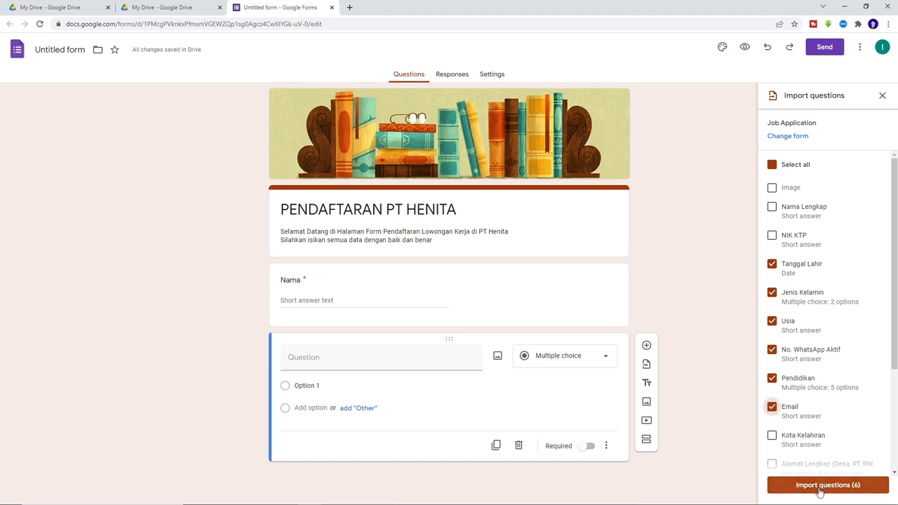
left_click(819, 487)
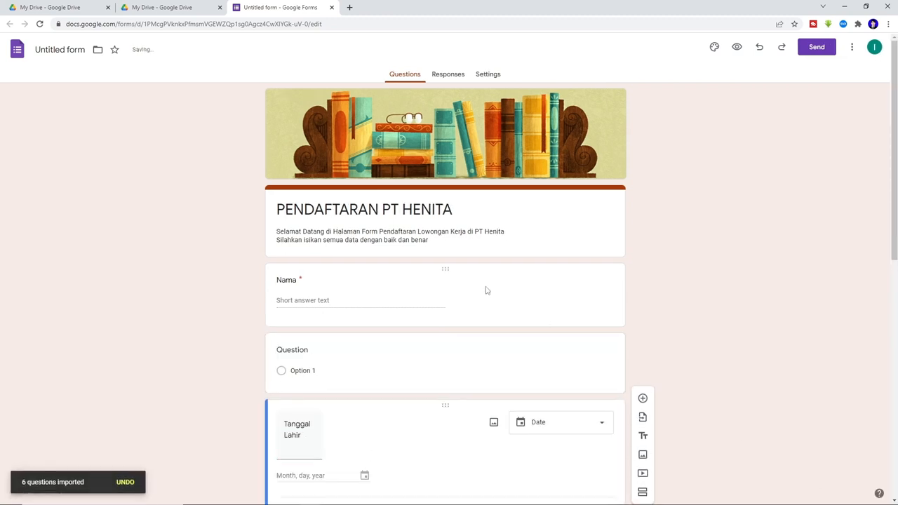
scroll(487, 290, "down", 1)
scroll(487, 291, "down", 4)
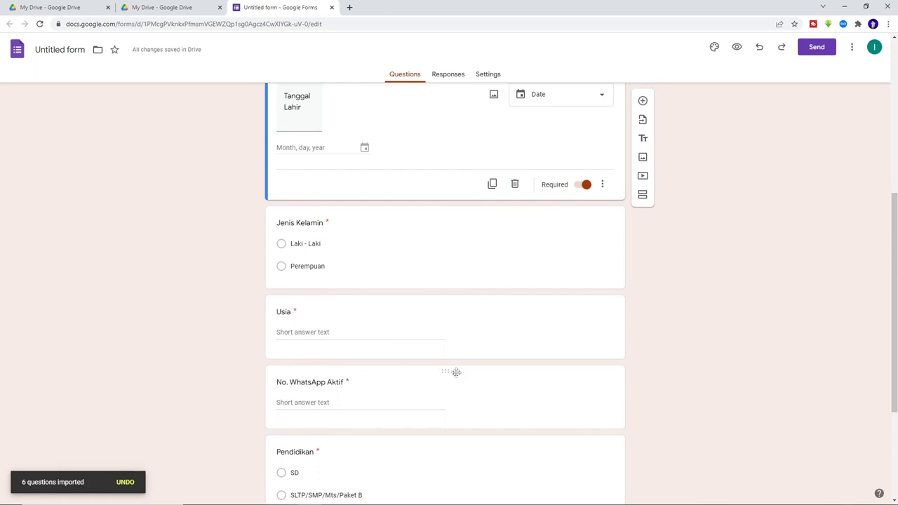
scroll(457, 375, "down", 3)
scroll(411, 381, "up", 5)
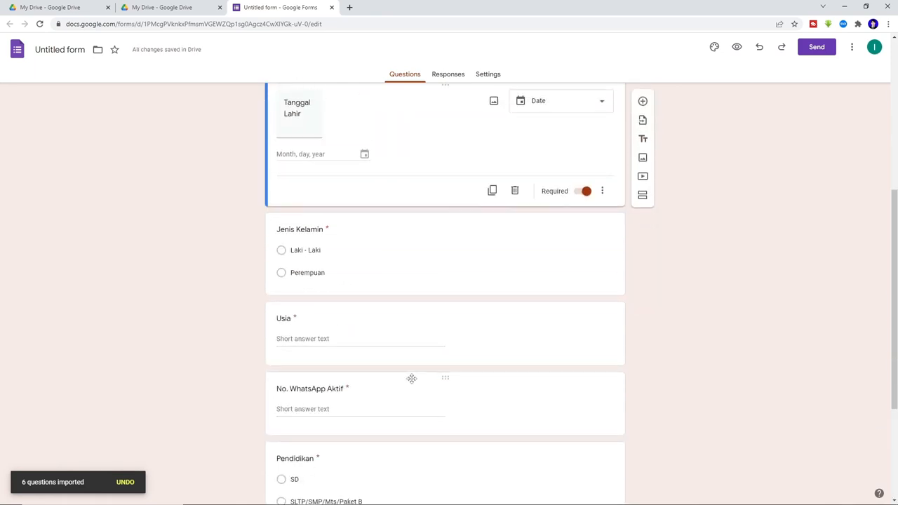
scroll(411, 381, "up", 3)
left_click(421, 307)
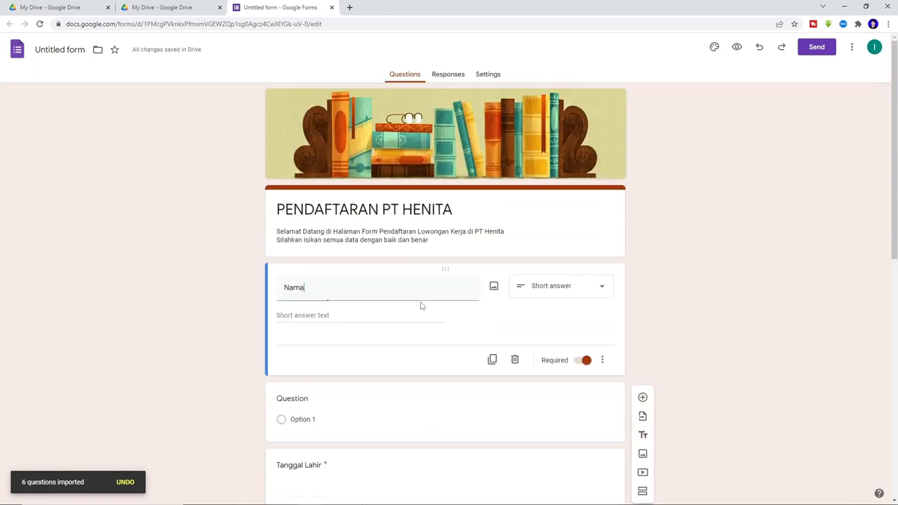
scroll(430, 339, "down", 3)
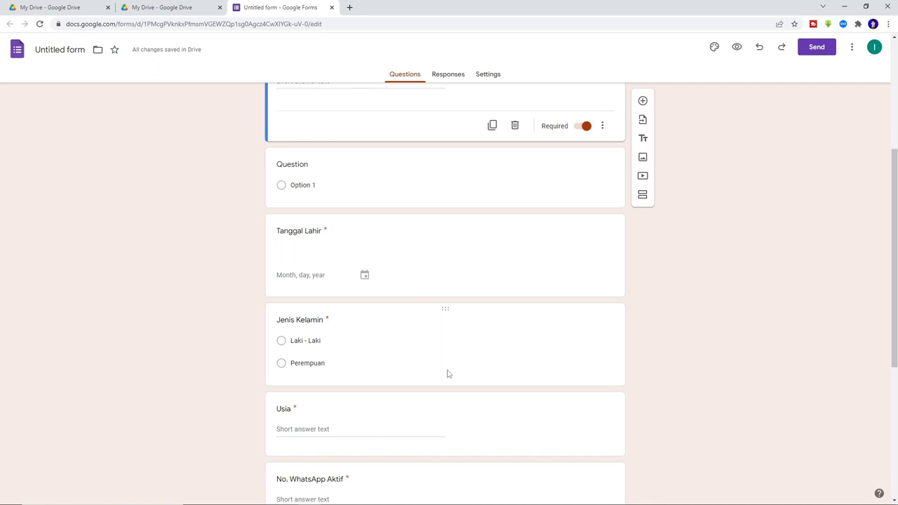
scroll(463, 360, "up", 2)
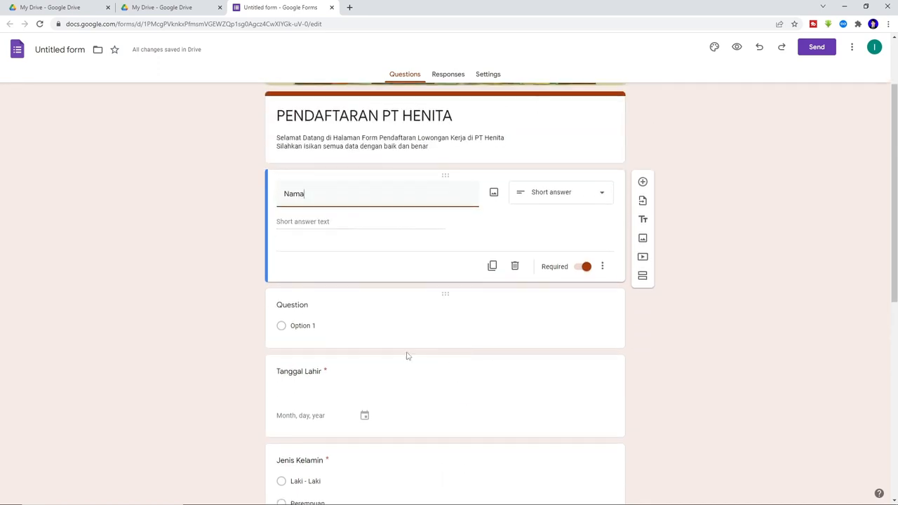
scroll(551, 311, "up", 2)
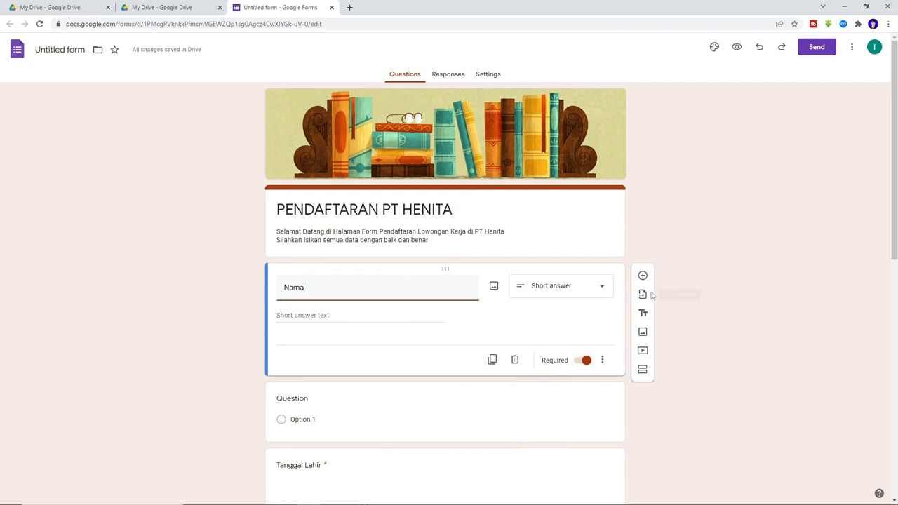
scroll(463, 332, "down", 2)
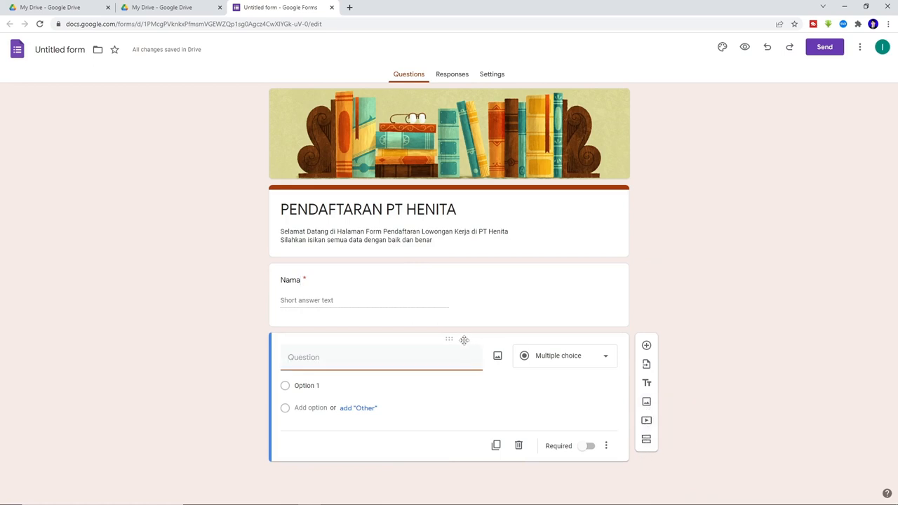
- Title the new question 'NIK KTP', make it a required short answer, and add another question
left_click(385, 366)
type("NIK ")
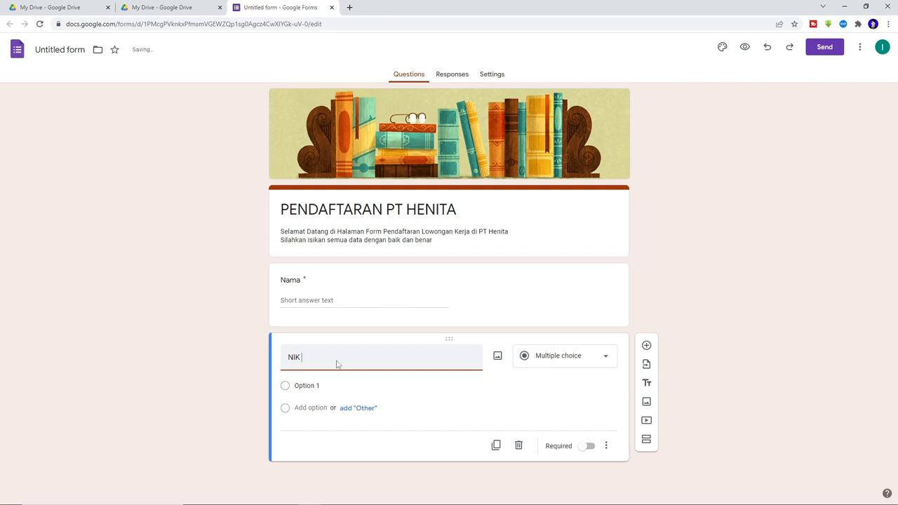
type("KTP")
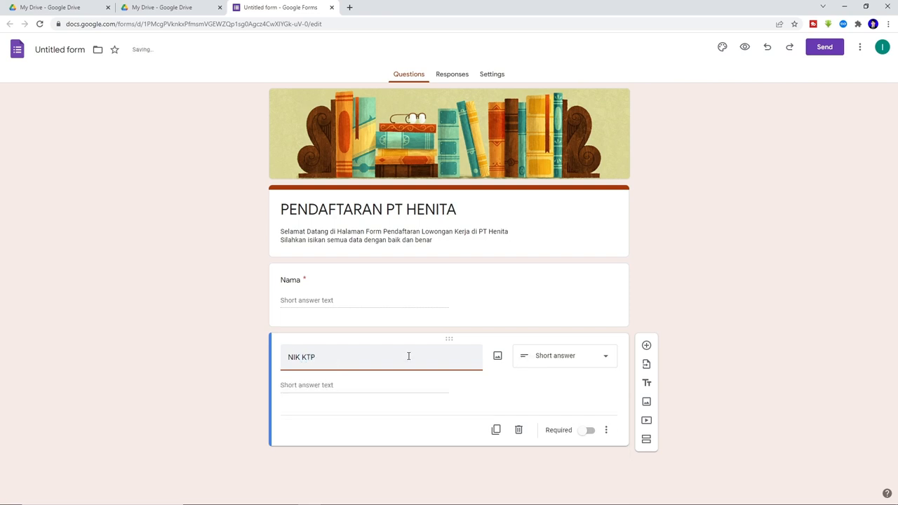
left_click(565, 356)
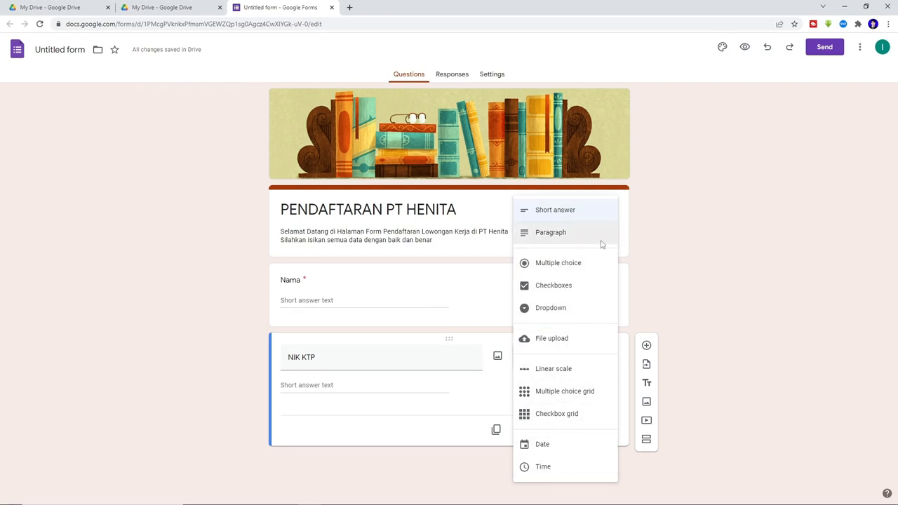
left_click(571, 209)
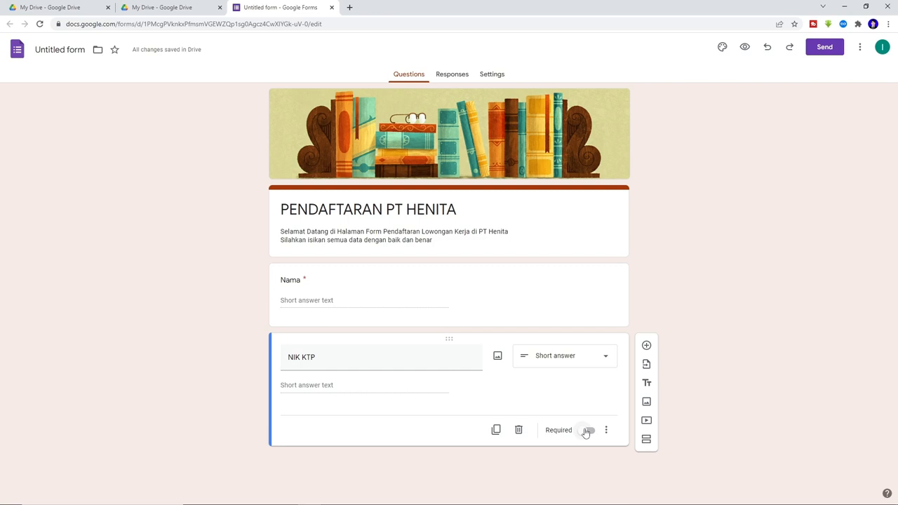
left_click(586, 430)
left_click(646, 347)
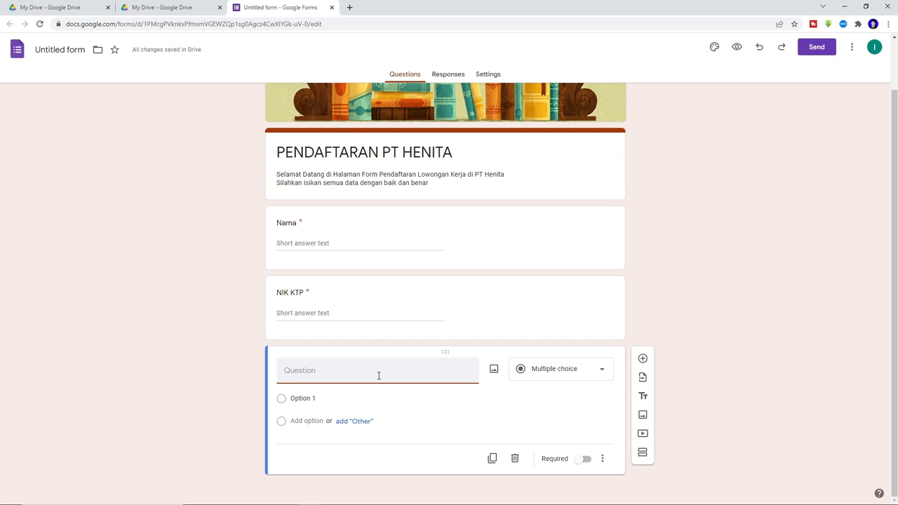
- Make the next question a required Date question titled 'Tanggal Lahir' and add another question
type("Tanggal Lahir")
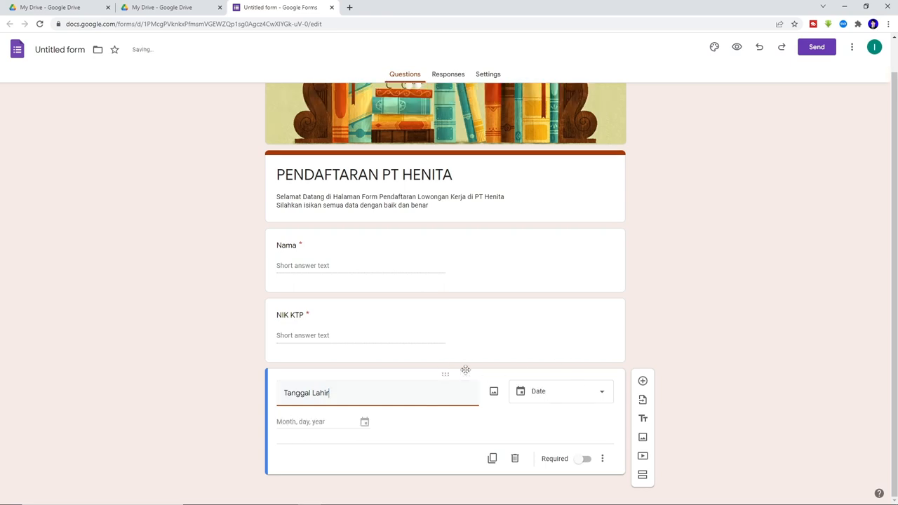
left_click(567, 394)
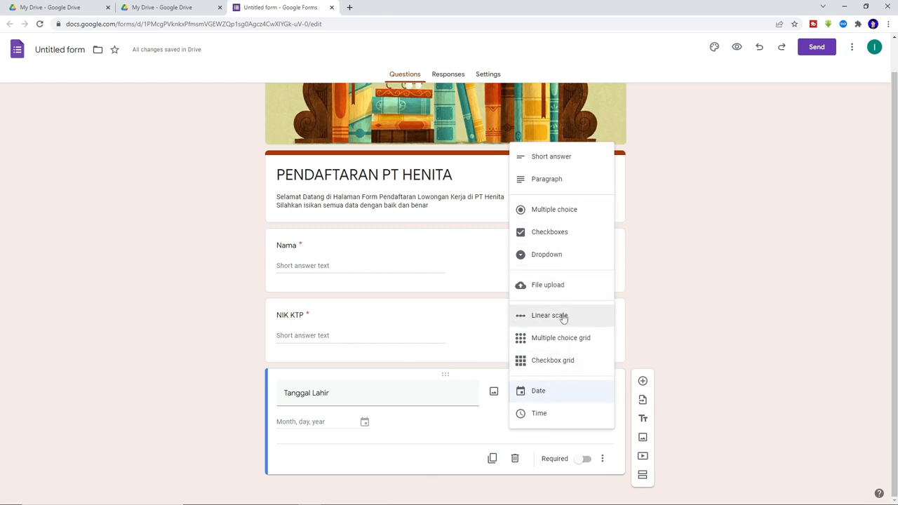
left_click(552, 392)
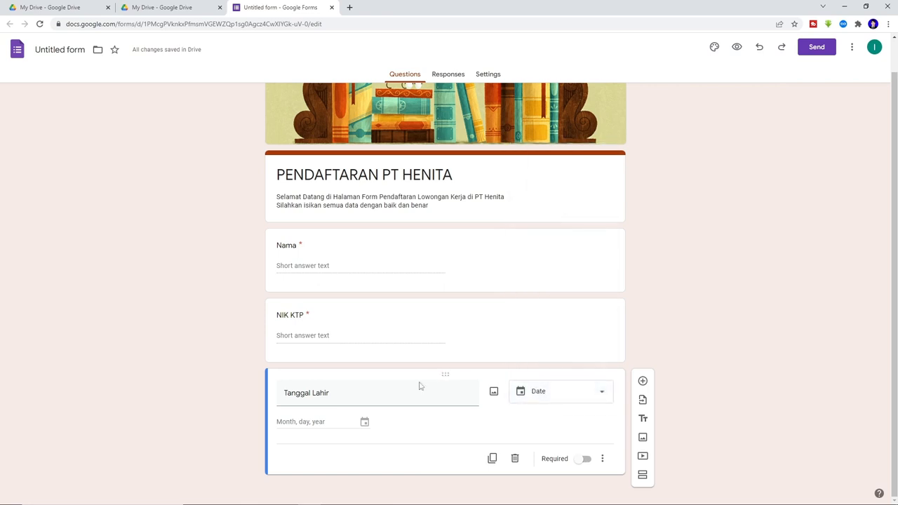
left_click(586, 460)
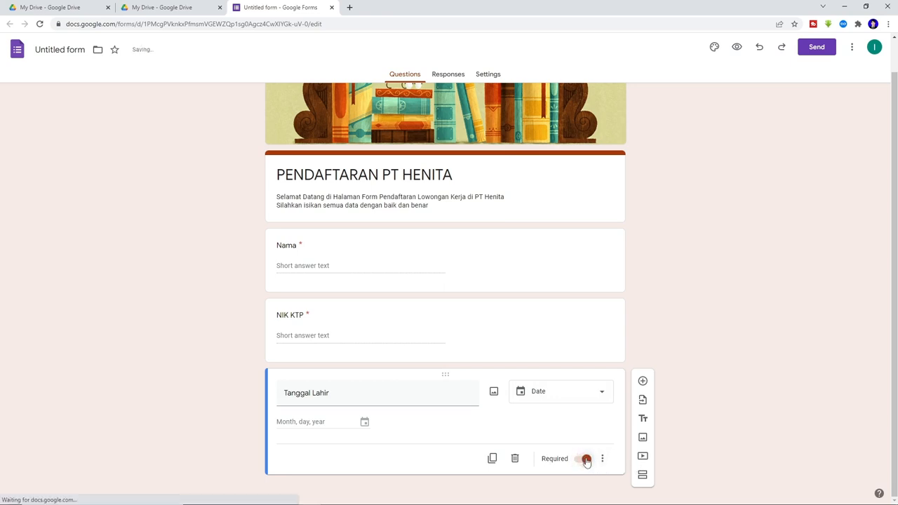
left_click(642, 381)
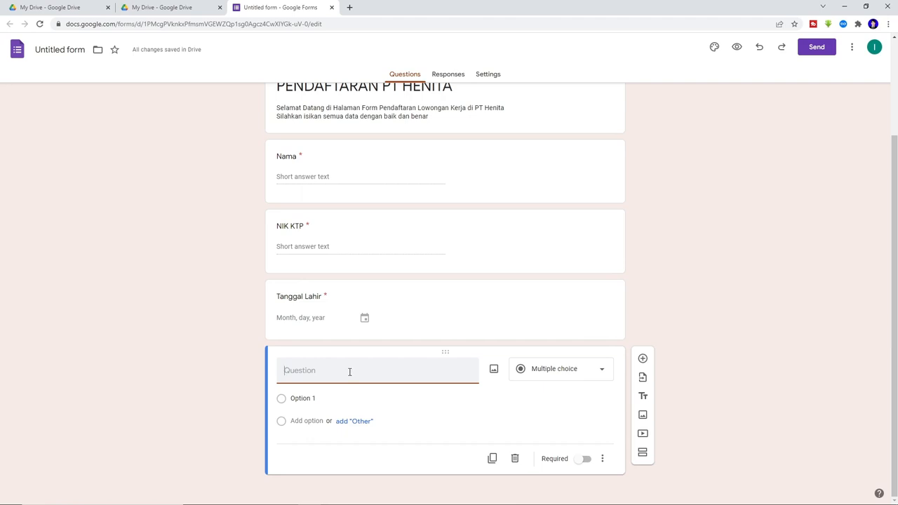
- Title the question 'Pendidikan' and set its first option to SD
type("Pendidikan")
left_click(311, 398)
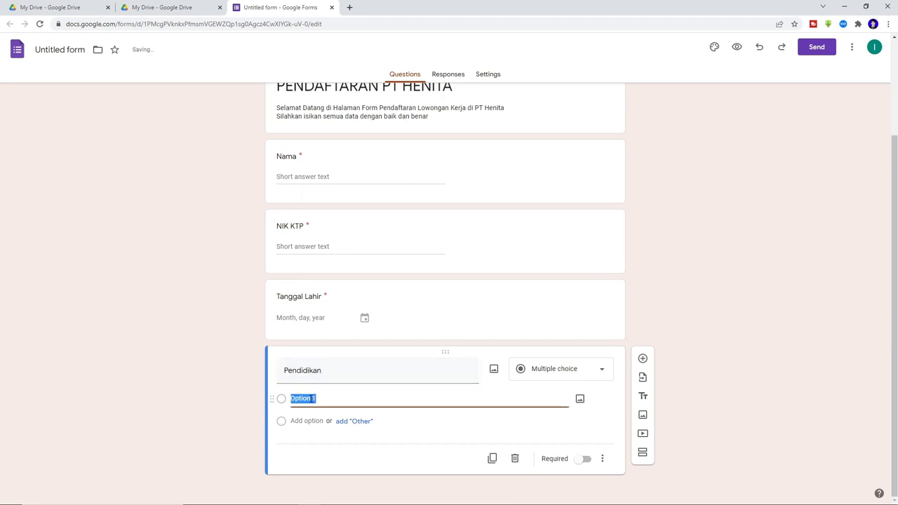
type("SD")
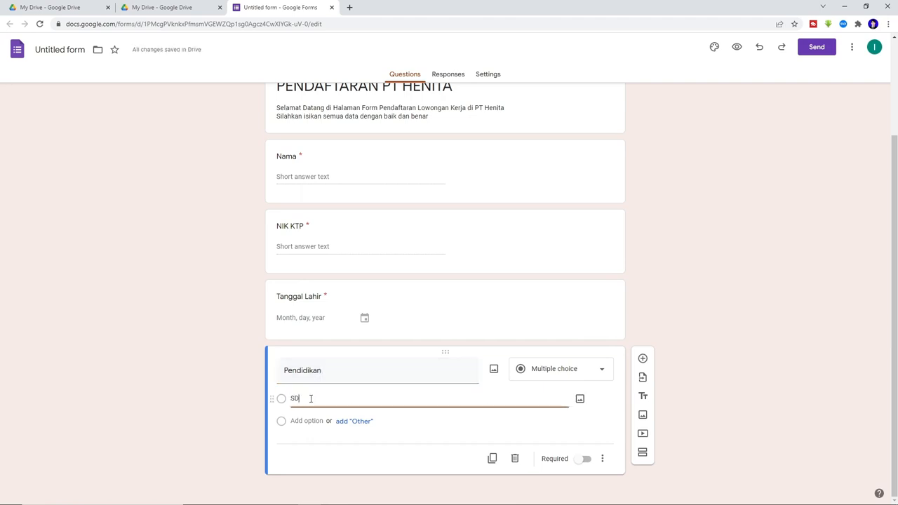
left_click(352, 421)
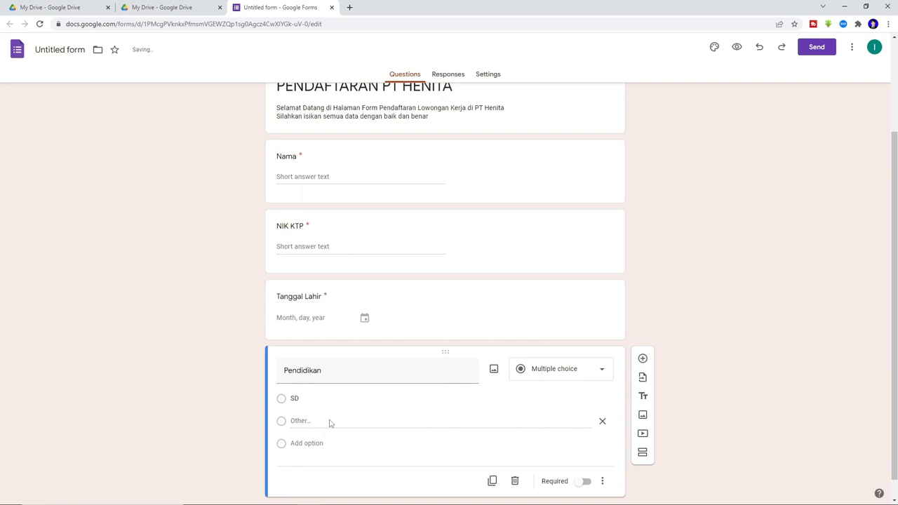
left_click(603, 421)
- Add the answer options SLTP/SMP and SMA/SMK
left_click(297, 421)
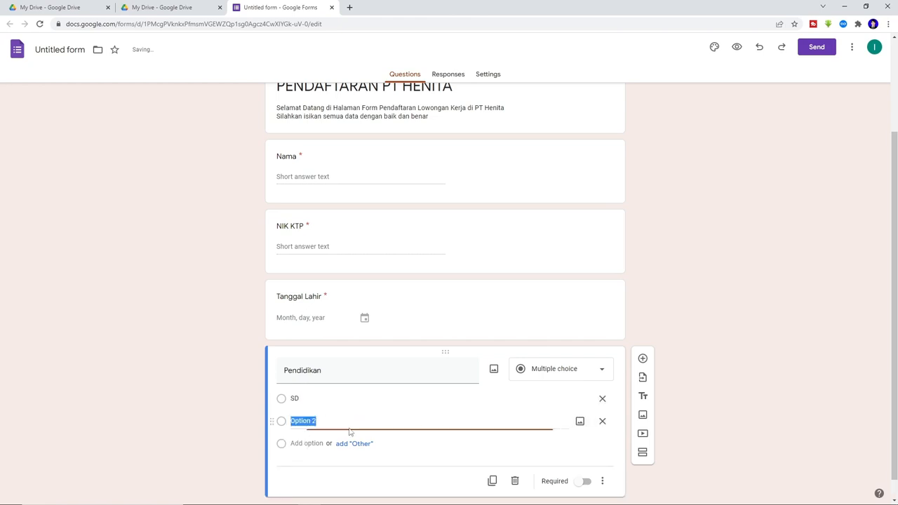
type("SMP")
left_click(306, 443)
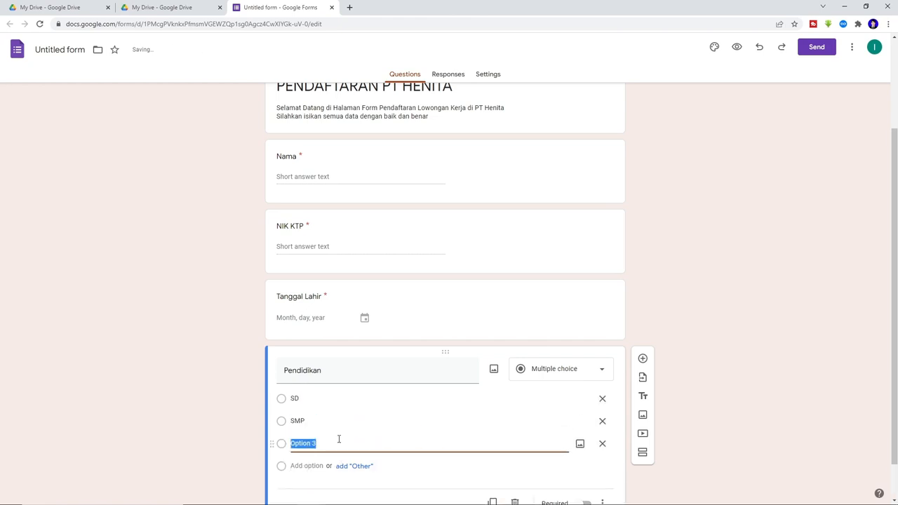
type("SML")
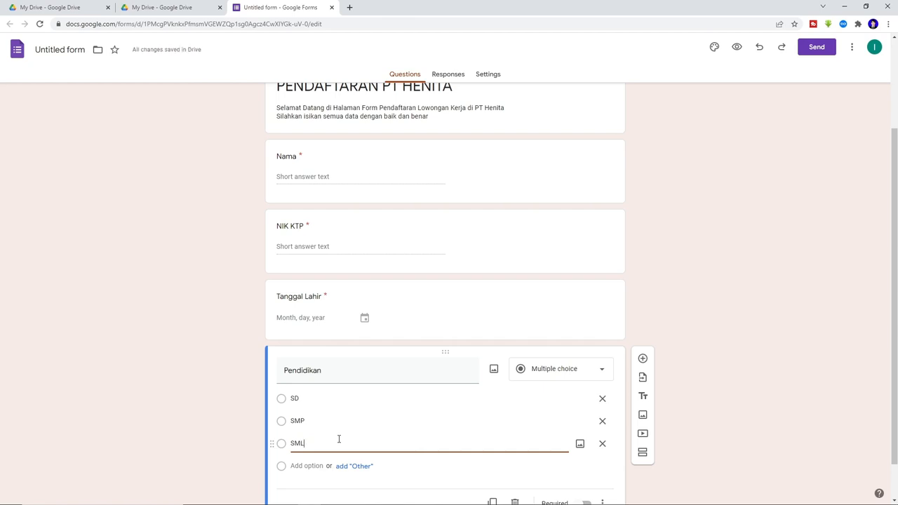
key("BackSpace")
left_click(298, 421)
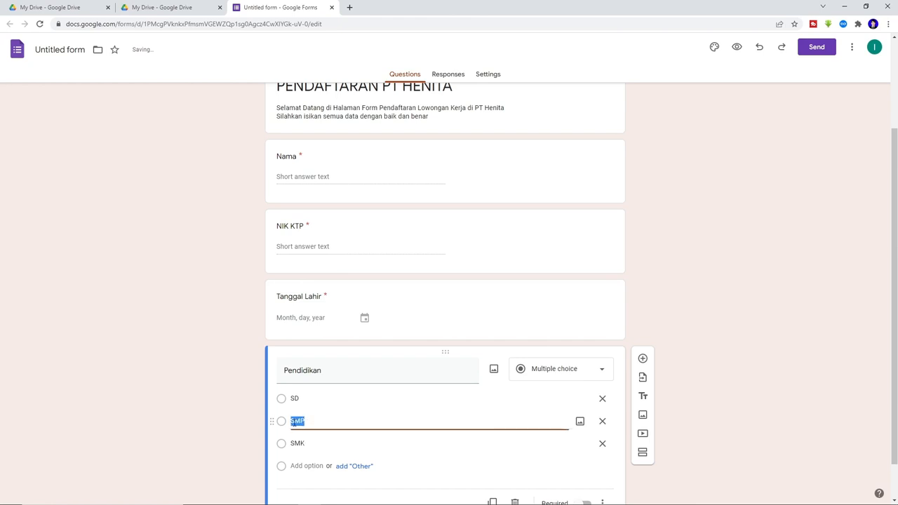
left_click(297, 421)
type("sl")
key("BackSpace")
key("BackSpace")
type("SLTP/SMP/")
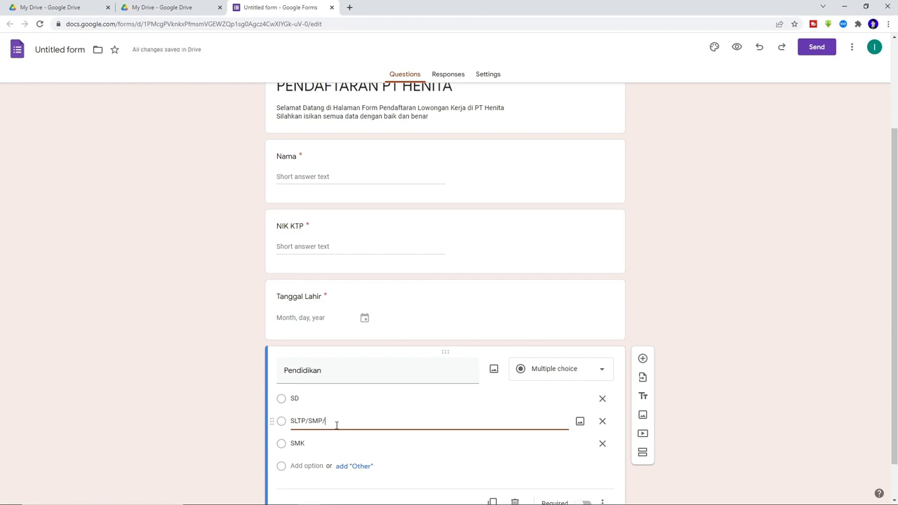
type("KEJ")
left_click(327, 441)
double_click(319, 440)
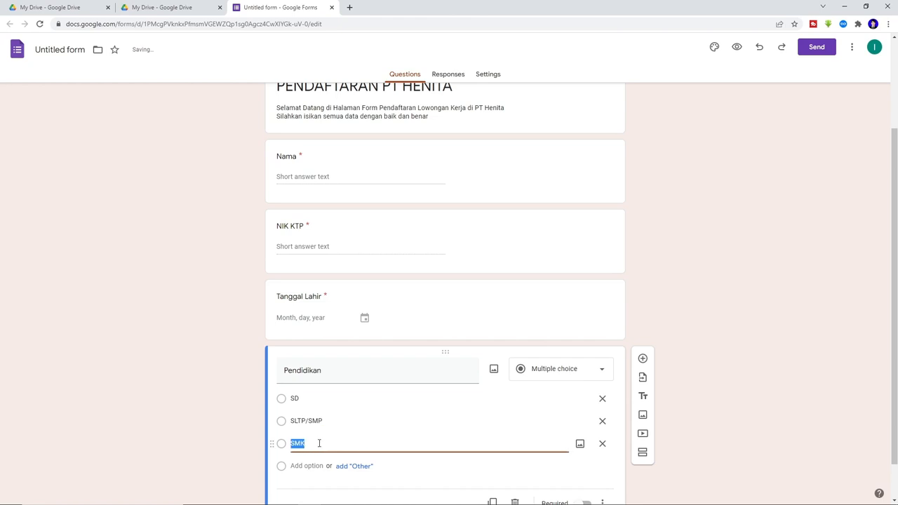
left_click(319, 444)
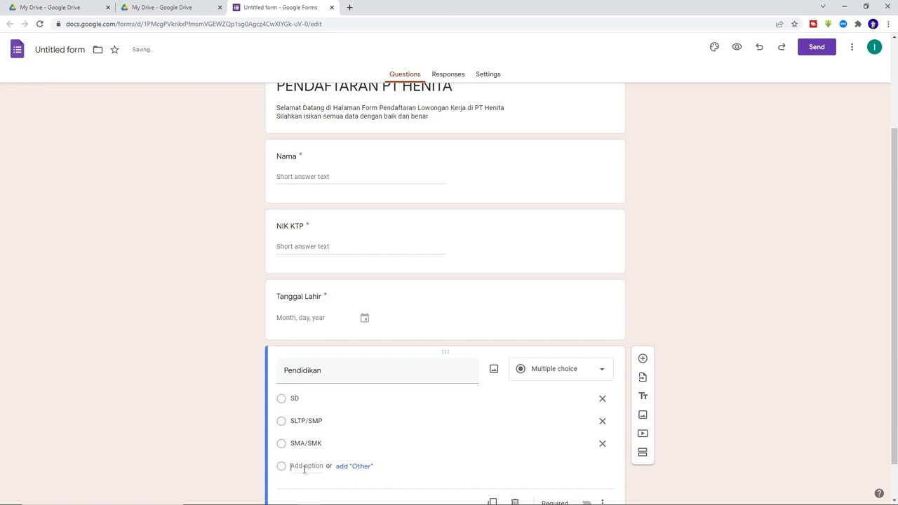
- Add the answer options D1,D2,D3 and S1
left_click(300, 466)
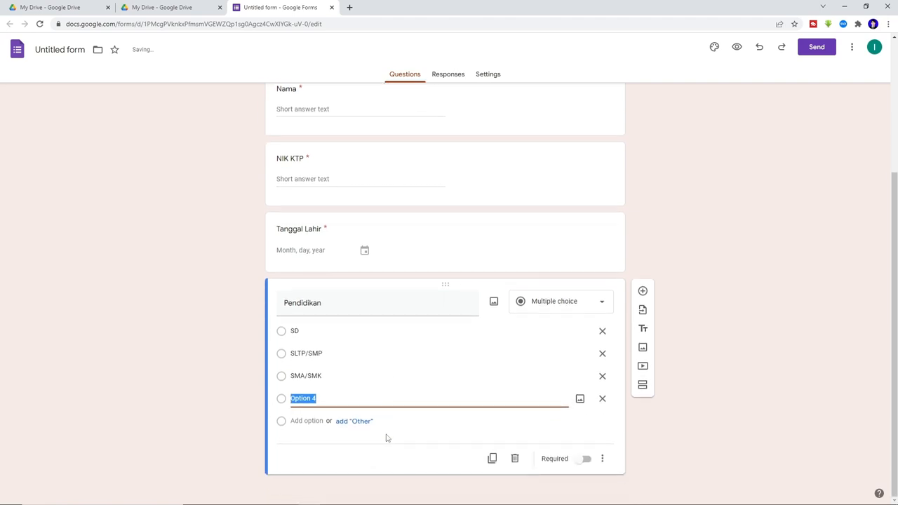
type("D1,D2,D3")
left_click(311, 421)
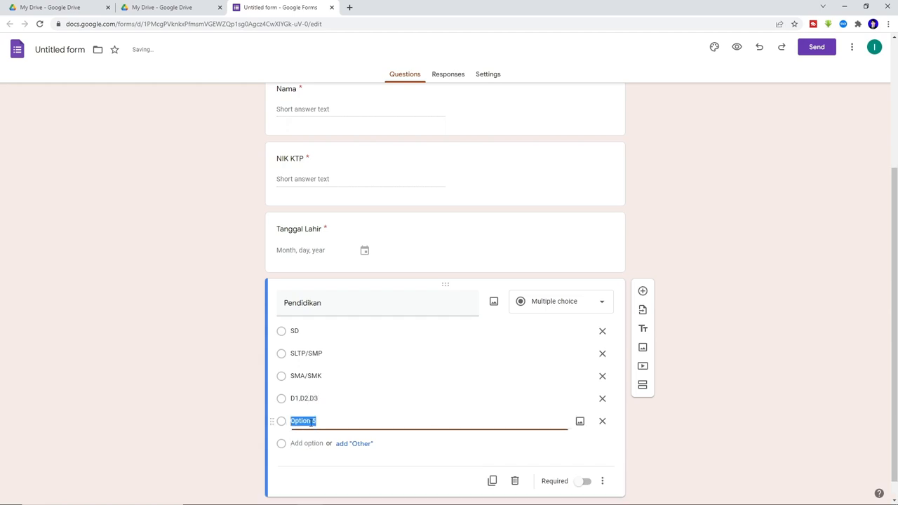
type("S1")
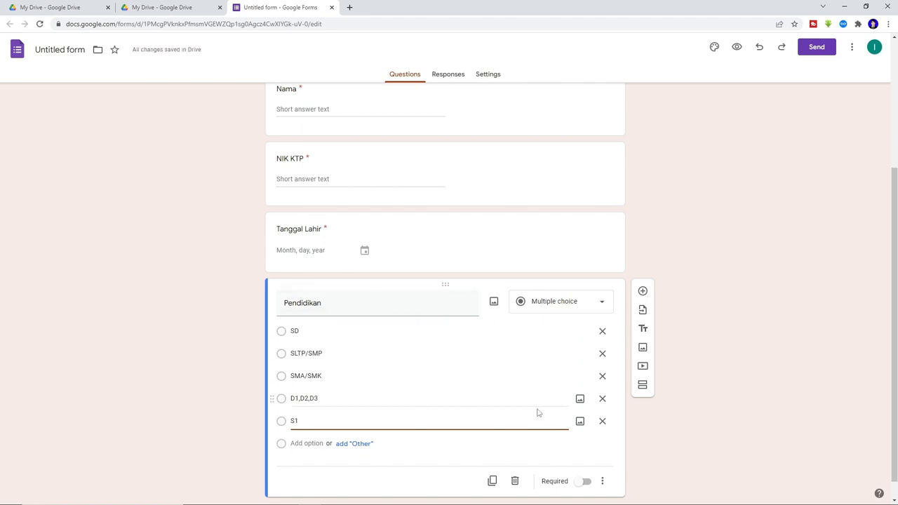
scroll(463, 373, "down", 1)
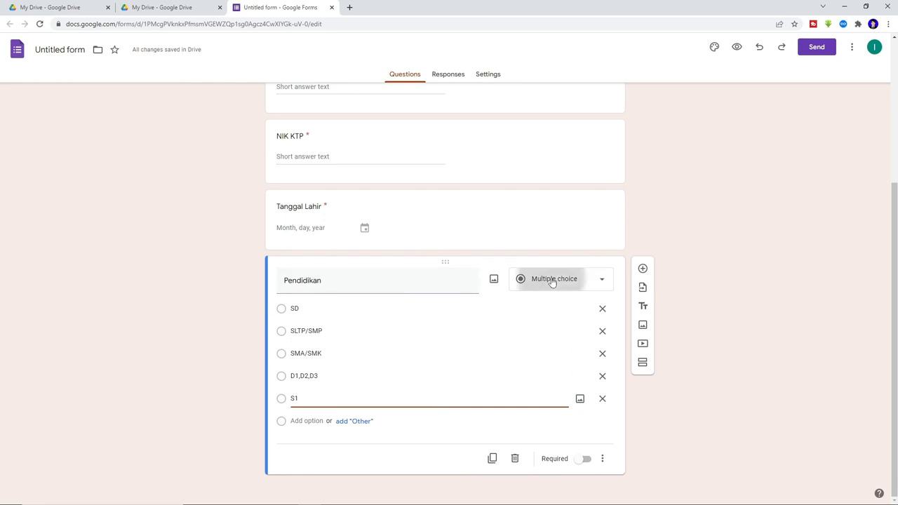
left_click(527, 278)
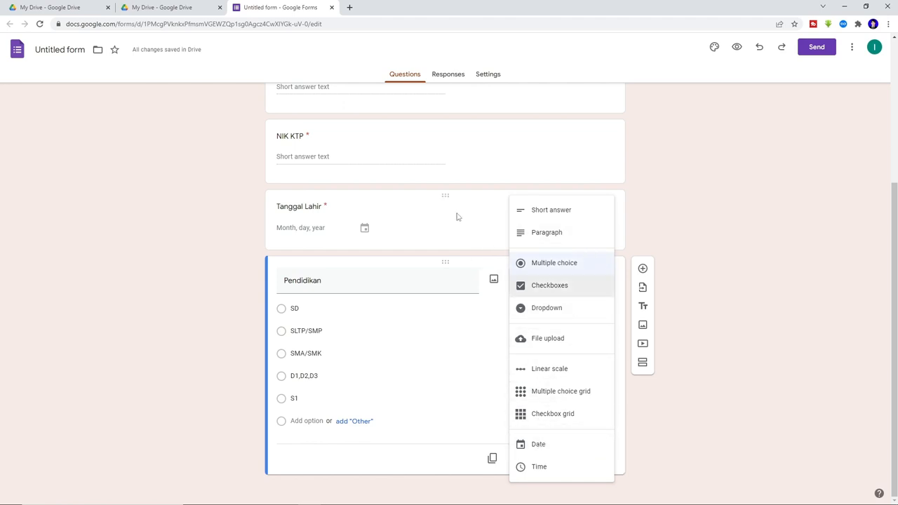
- Leave Pendidikan as multiple choice and scroll through the four questions to review them
left_click(483, 246)
scroll(405, 380, "up", 3)
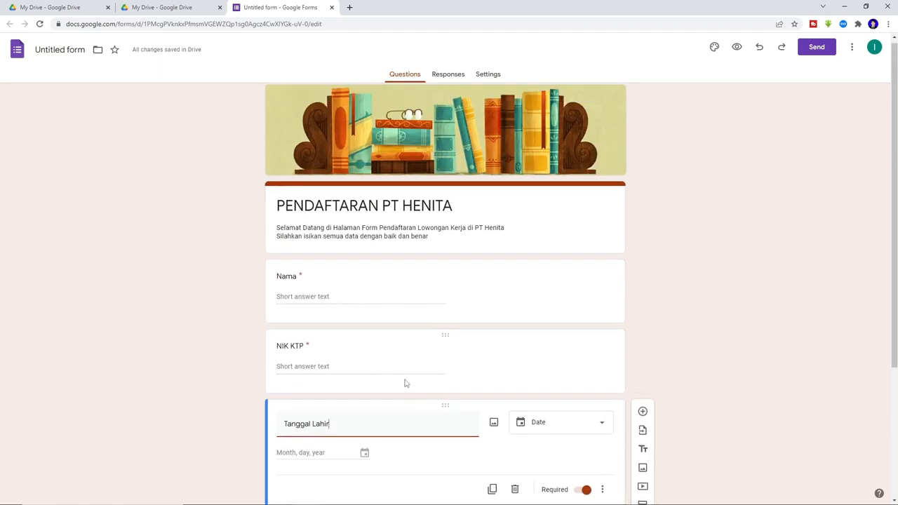
scroll(405, 381, "down", 3)
scroll(404, 380, "up", 3)
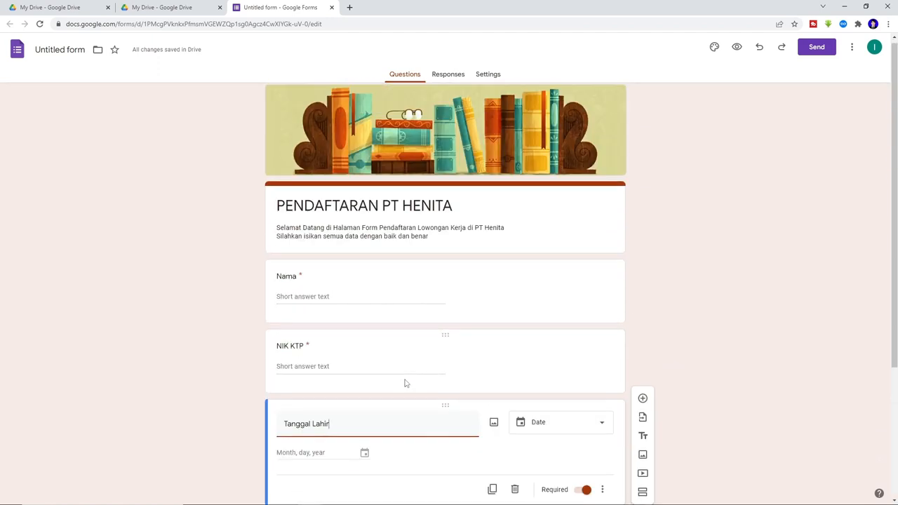
scroll(404, 379, "down", 3)
scroll(474, 288, "up", 3)
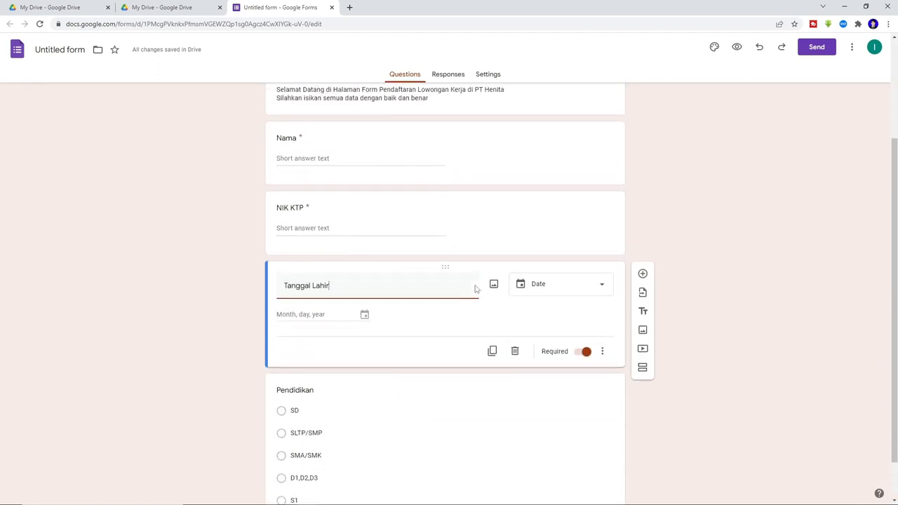
scroll(495, 283, "down", 2)
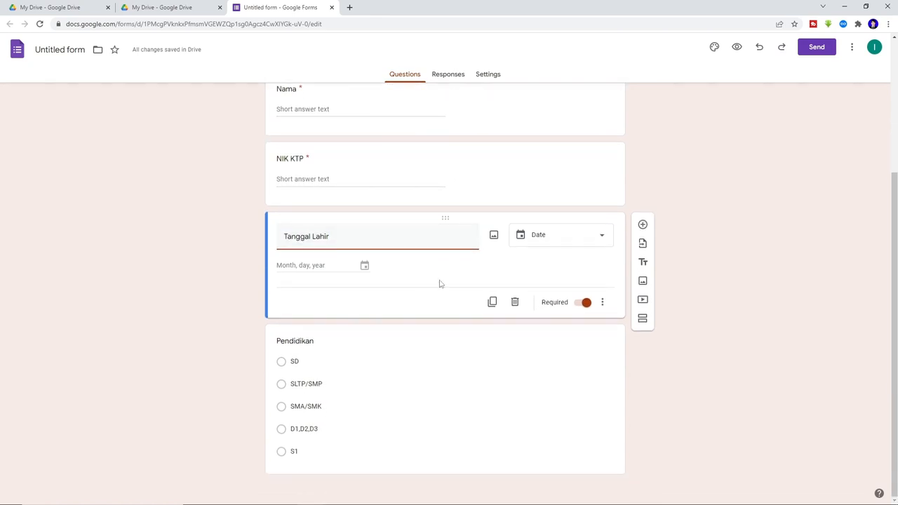
scroll(489, 285, "up", 4)
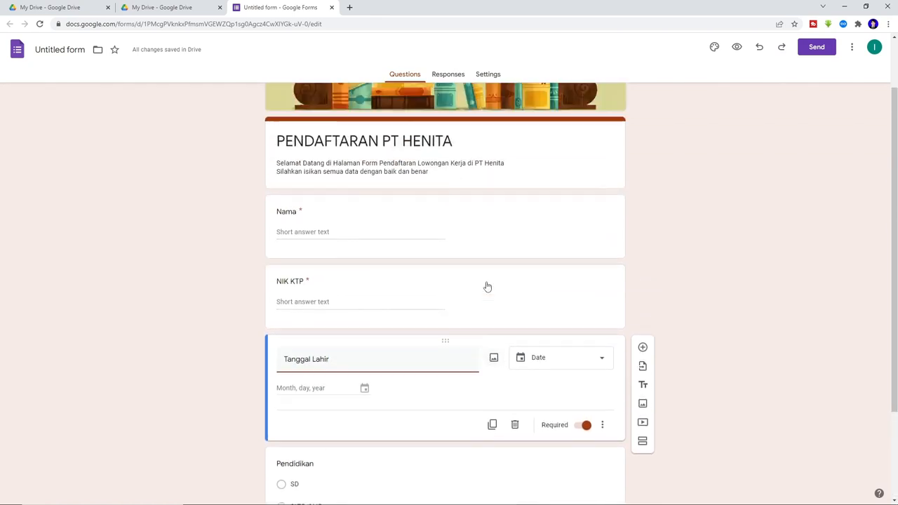
scroll(525, 239, "down", 3)
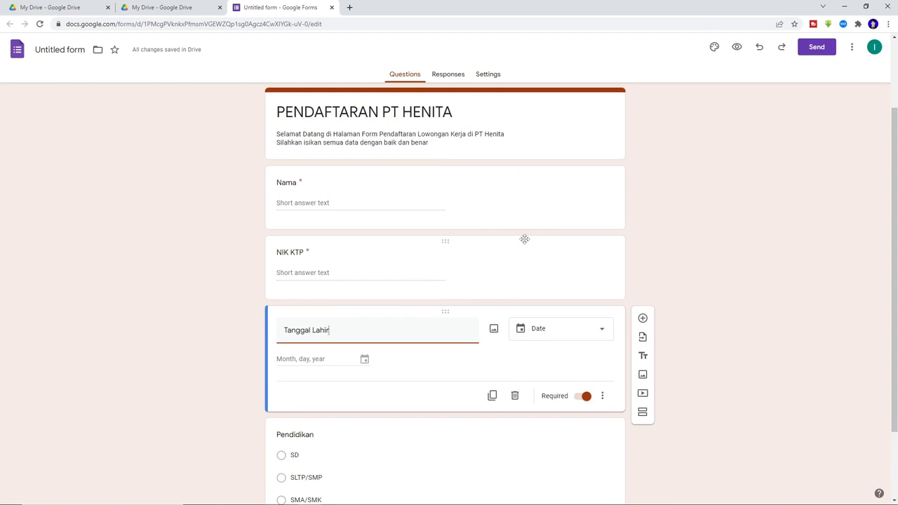
- Preview the form as a respondent, scroll through it, then return to the editor
left_click(737, 49)
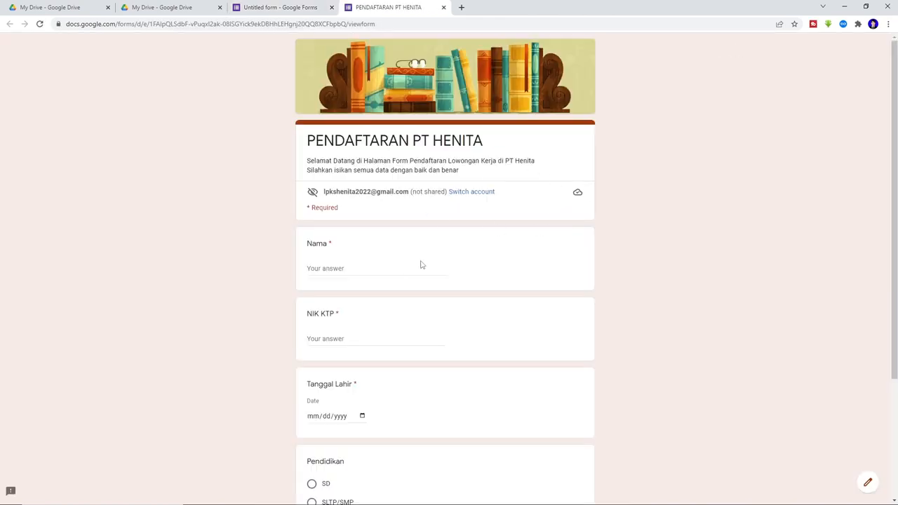
scroll(421, 264, "down", 3)
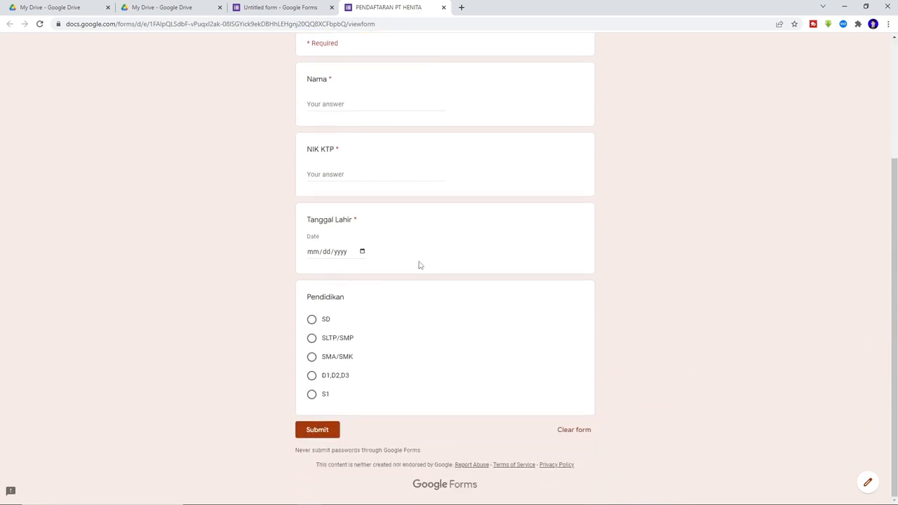
scroll(419, 265, "up", 1)
scroll(421, 224, "up", 1)
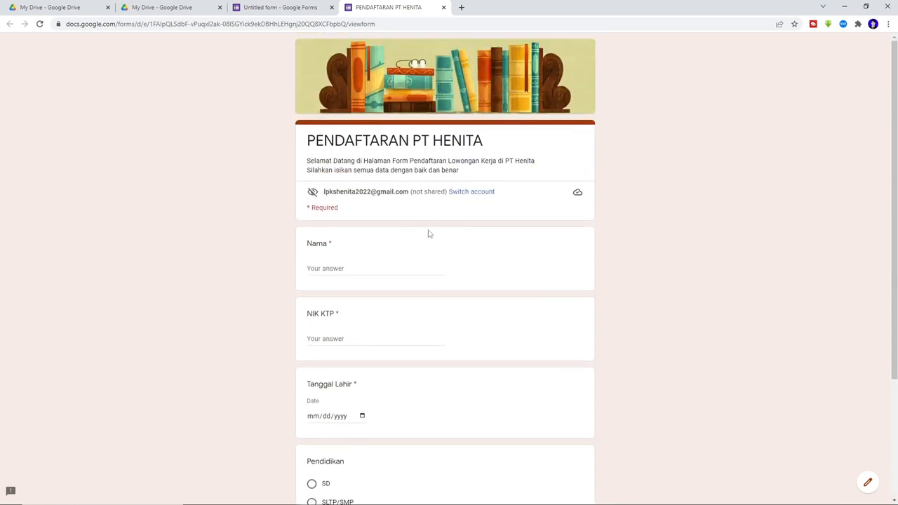
scroll(428, 234, "down", 2)
scroll(428, 233, "up", 2)
scroll(369, 223, "down", 2)
scroll(369, 226, "up", 2)
left_click(281, 8)
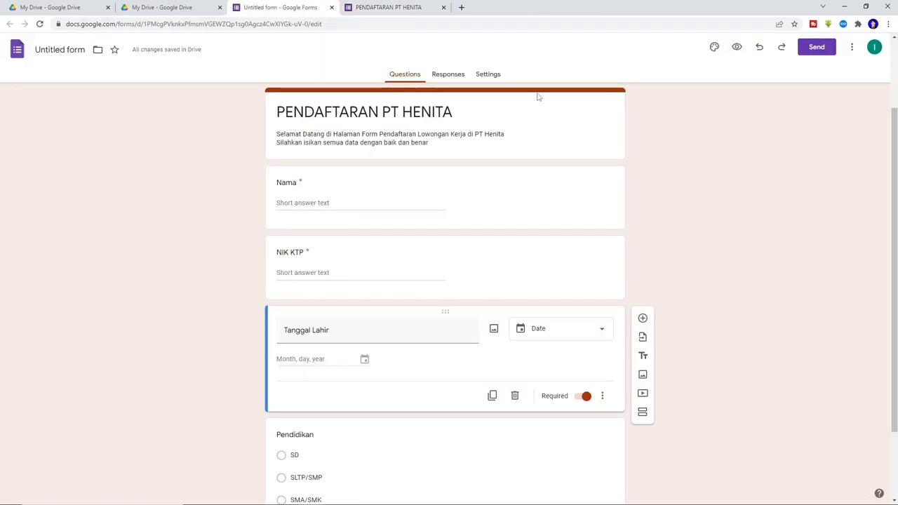
- In Settings under Responses, switch on 'Collect email addresses'
left_click(489, 76)
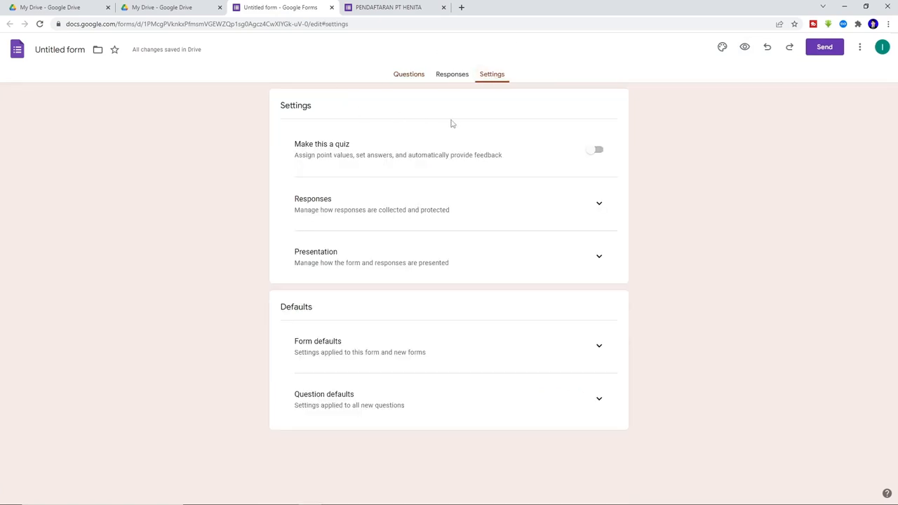
left_click(598, 208)
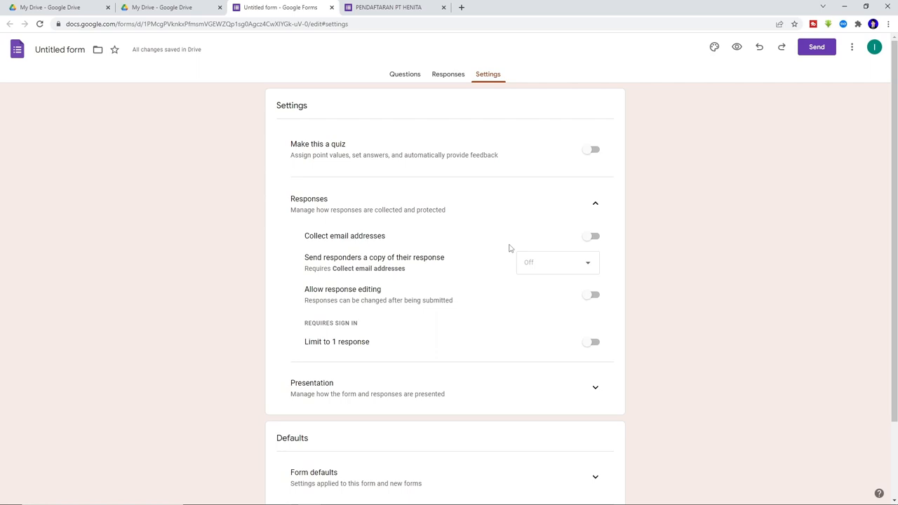
left_click(592, 237)
left_click(592, 239)
left_click(592, 240)
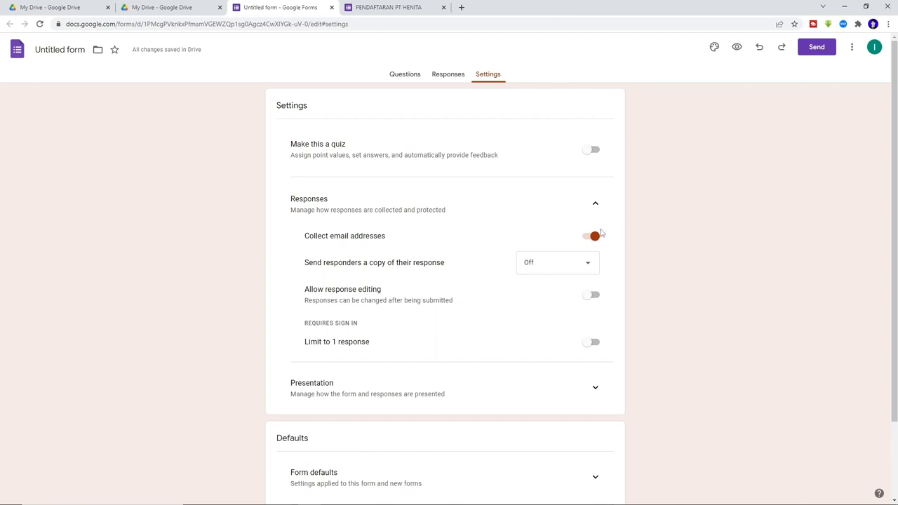
left_click(593, 237)
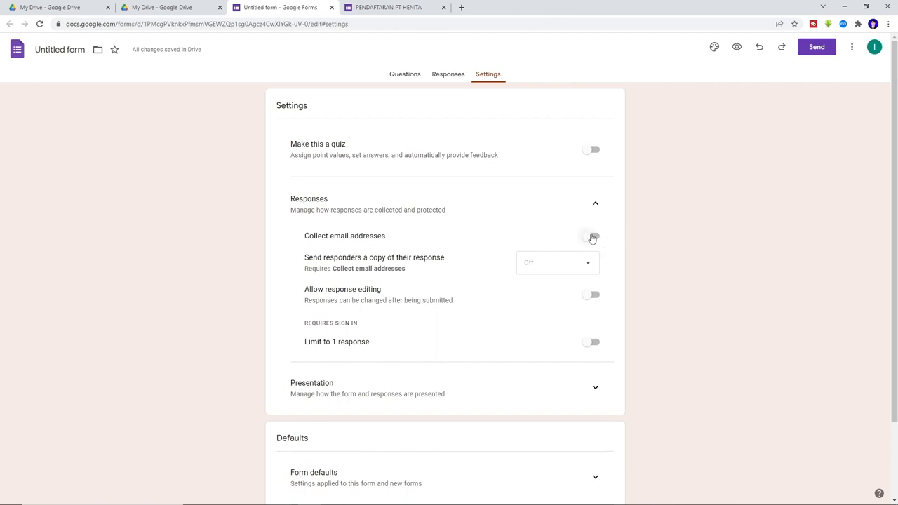
left_click(593, 237)
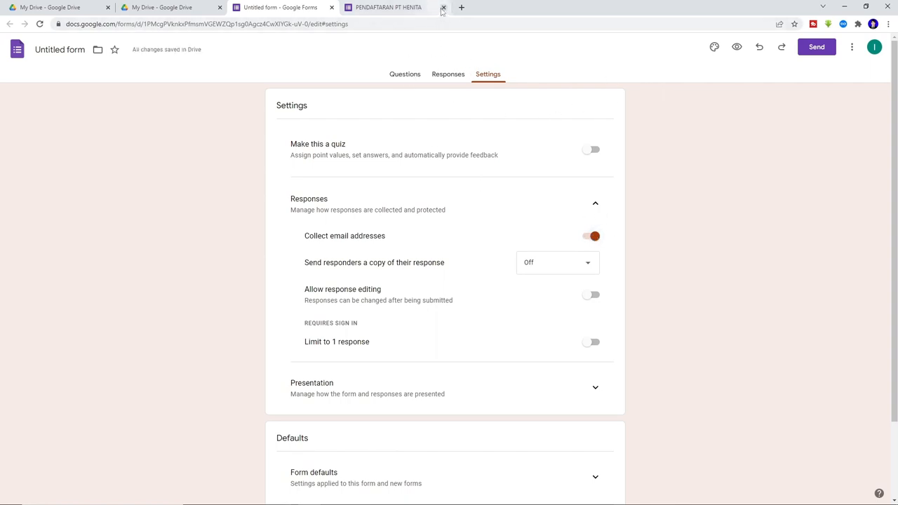
- Close the old PENDAFTARAN PT HENITA preview tab and return to the form's questions
left_click(400, 7)
left_click(444, 7)
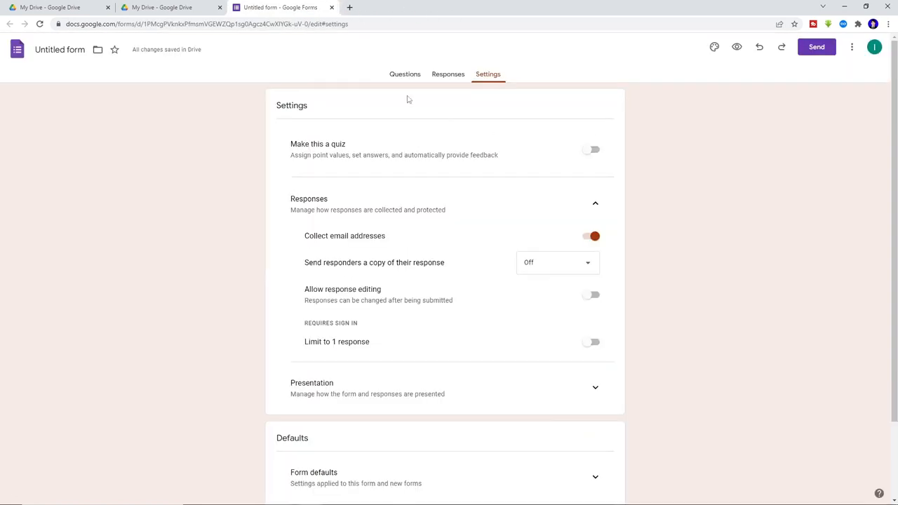
left_click(405, 74)
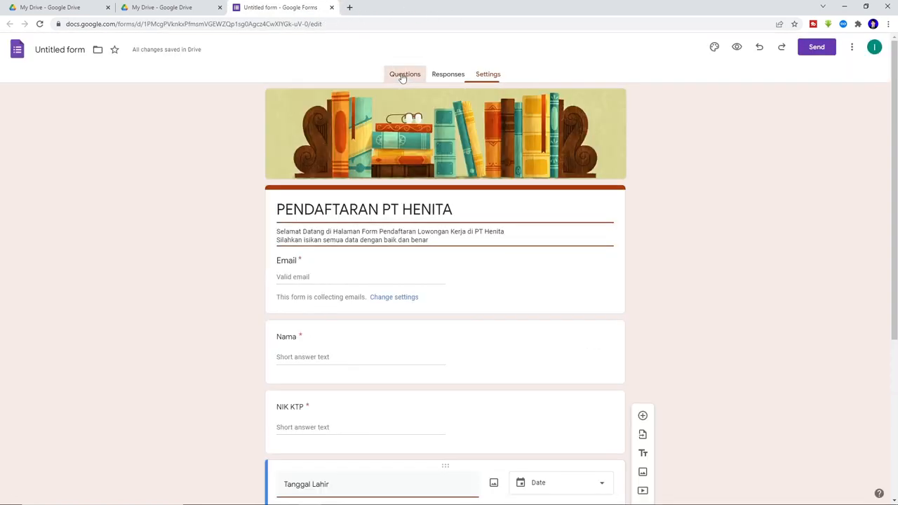
- Preview the live form and enter a respondent email address in the Email field
left_click(738, 47)
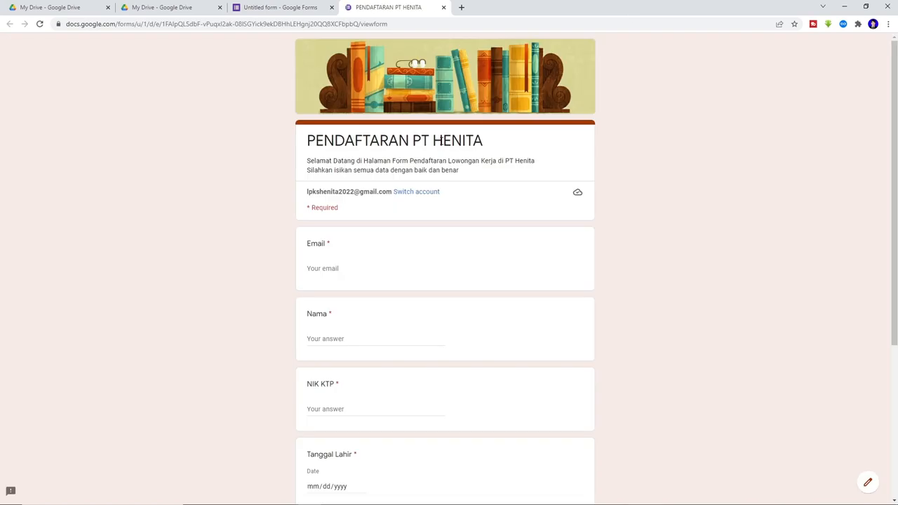
left_click(357, 270)
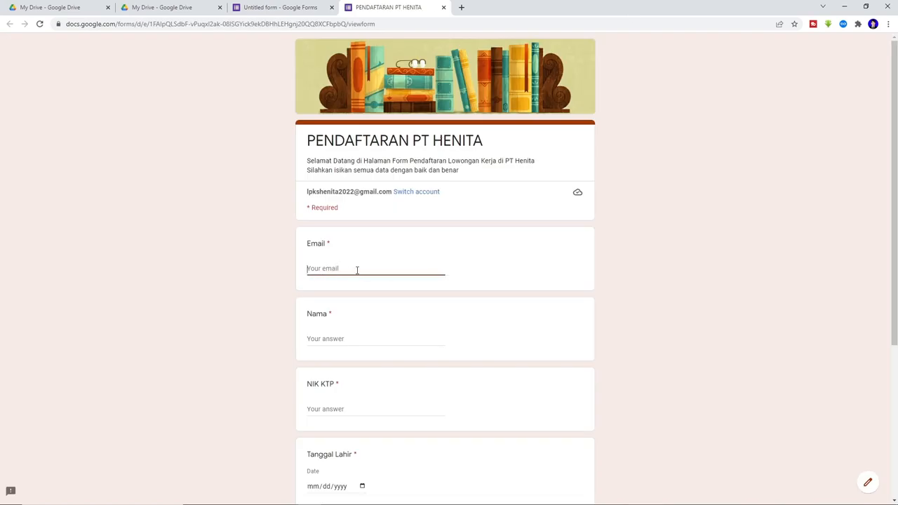
- Fill in the respondent's full name for Nama and their ID number for NIK KTP
left_click(335, 338)
scroll(386, 311, "down", 2)
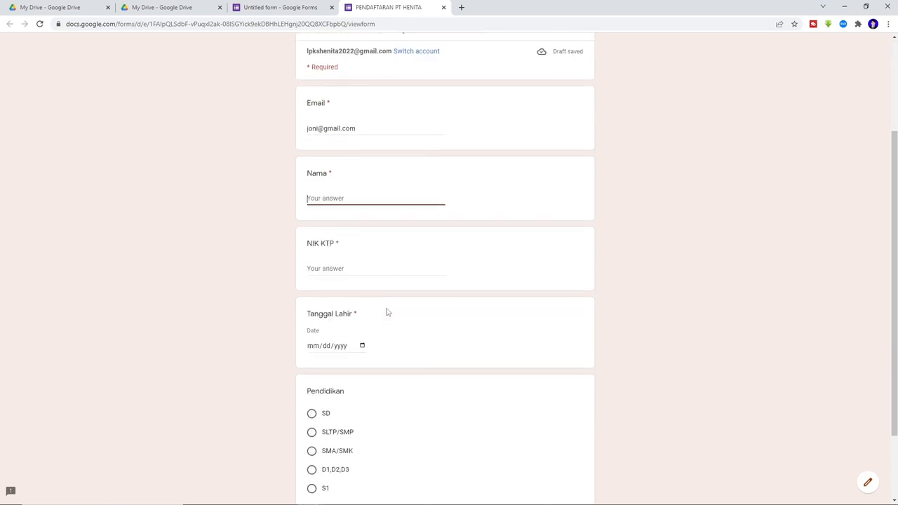
scroll(386, 310, "up", 2)
key("ctrl+shift+Tab")
key("ctrl+Tab")
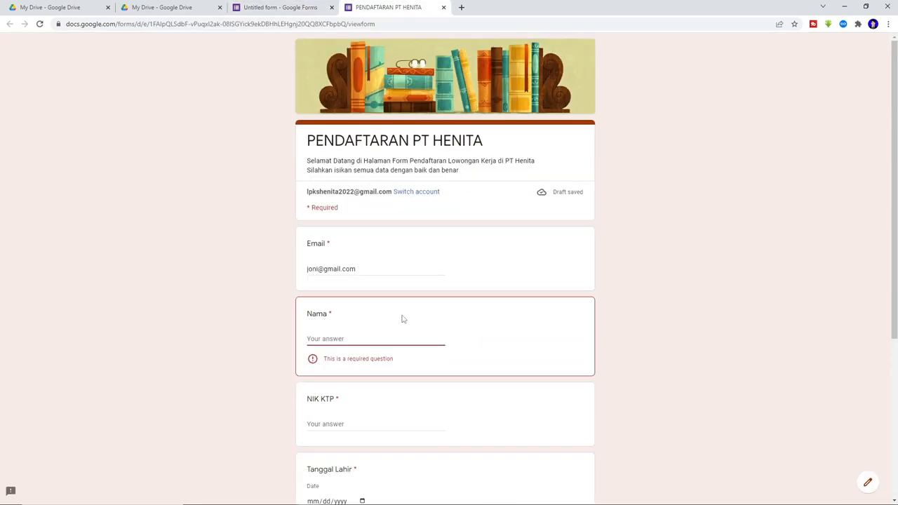
key("Tab")
scroll(396, 295, "down", 2)
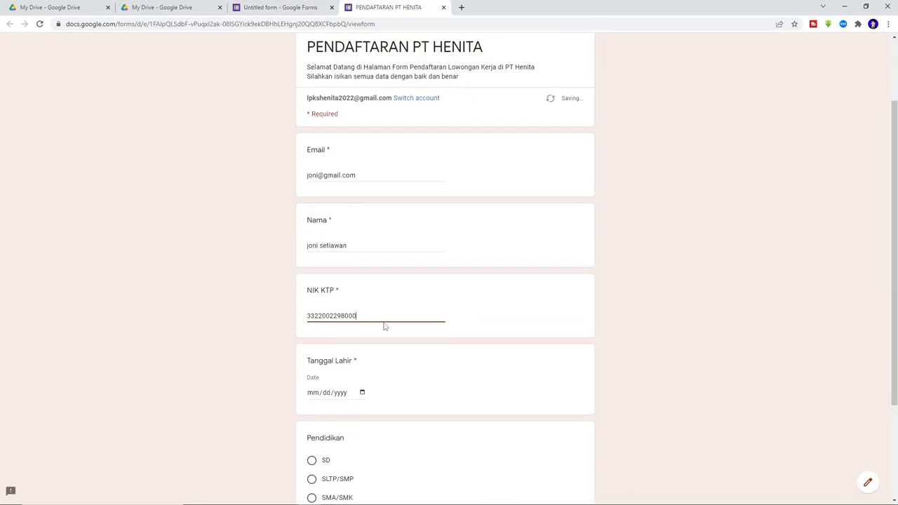
- Set the Tanggal Lahir birth date to 06/06/1996 using the calendar
left_click(328, 392)
scroll(348, 382, "down", 1)
left_click(362, 346)
left_click(329, 362)
scroll(354, 337, "down", 1)
left_click(362, 300)
left_click(325, 317)
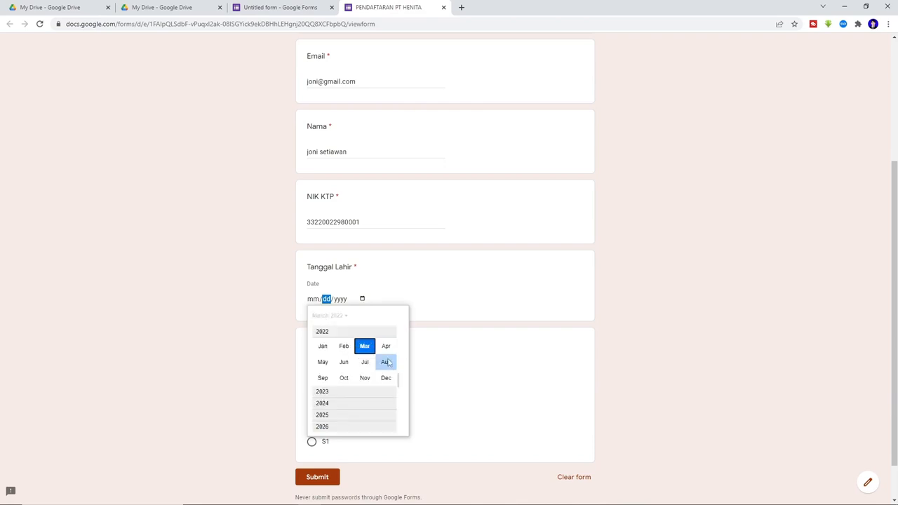
left_click_drag(399, 379, 402, 345)
left_click(344, 341)
left_click(344, 376)
left_click(370, 356)
- Choose D1,D2,D3 as the education level and submit the test response
left_click(312, 423)
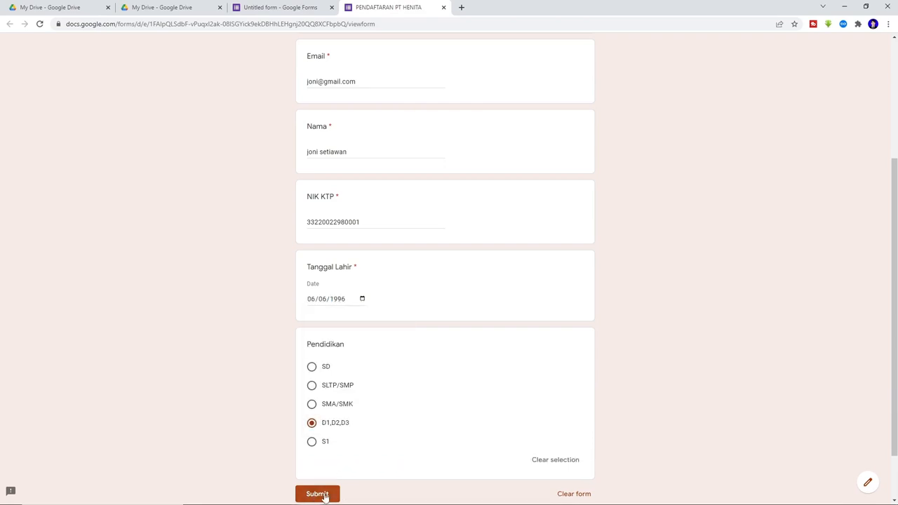
scroll(376, 449, "down", 1)
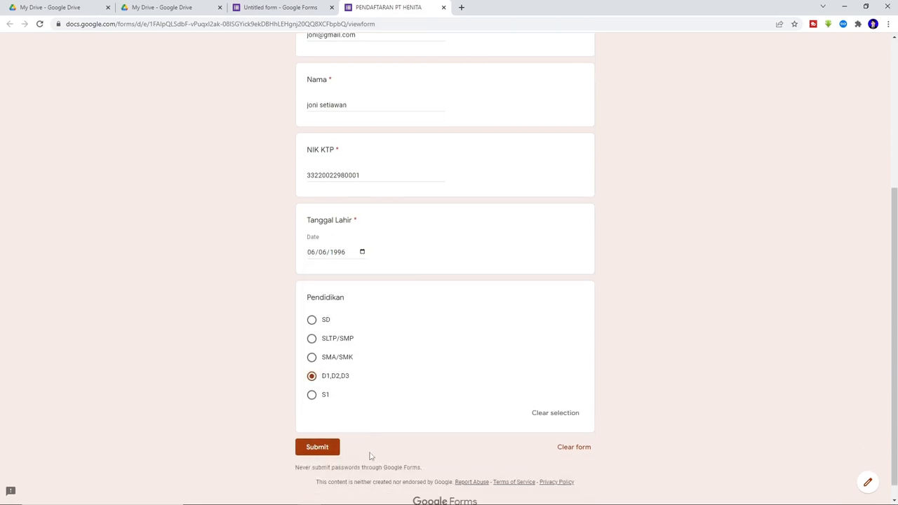
left_click(321, 449)
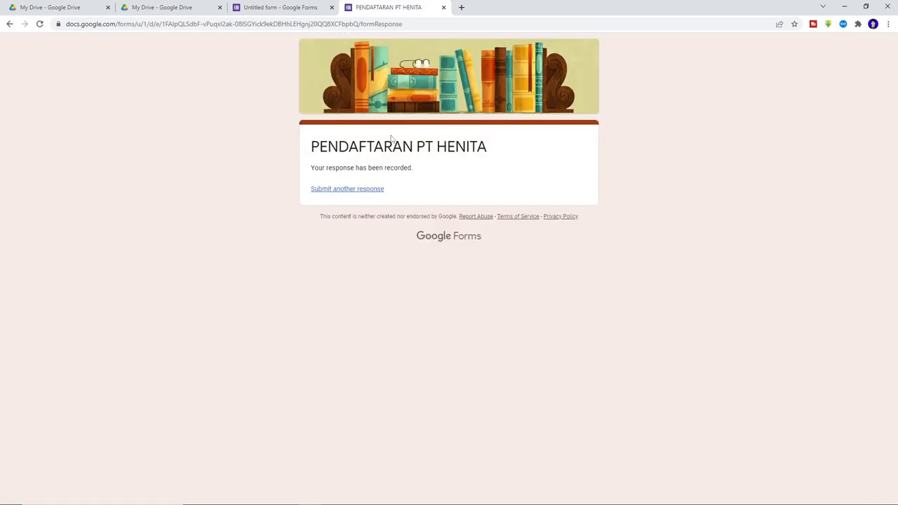
- Review the 1-response summary in the editor's Responses tab and open its ⋮ options menu
left_click(296, 7)
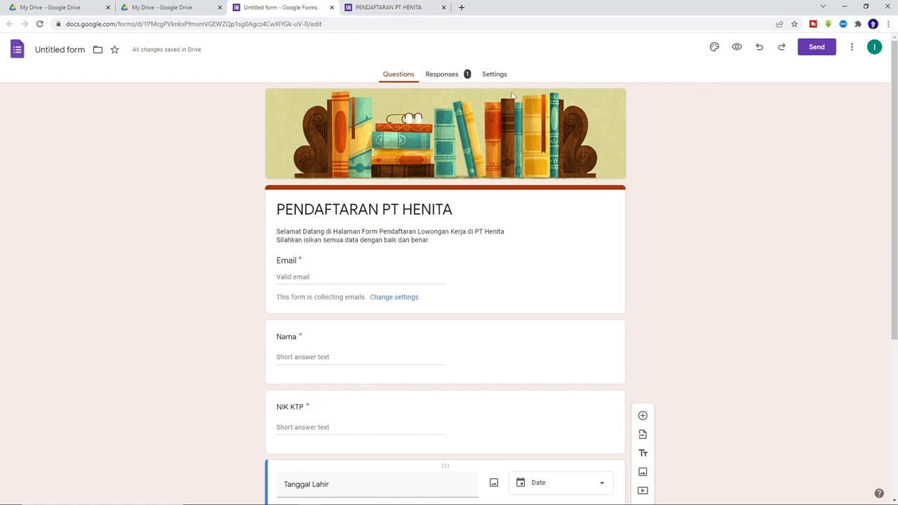
left_click(454, 79)
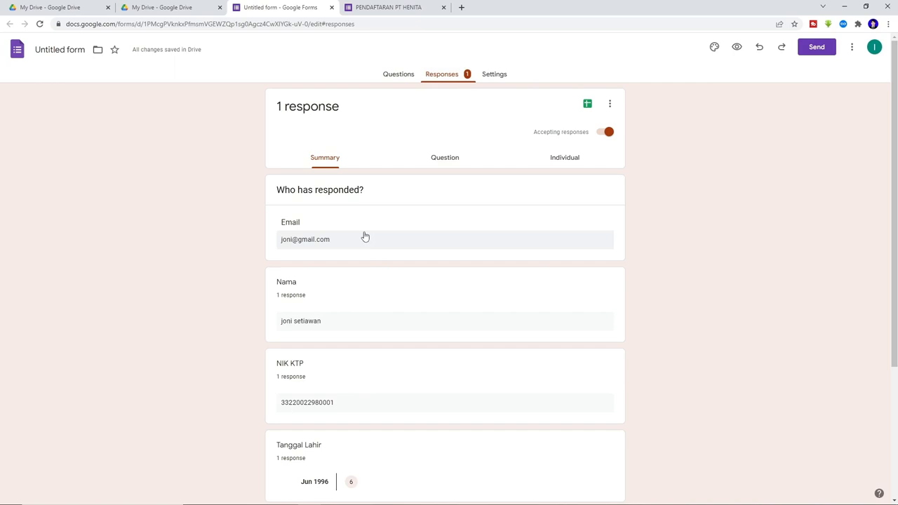
scroll(363, 237, "down", 3)
scroll(363, 236, "up", 3)
left_click(610, 106)
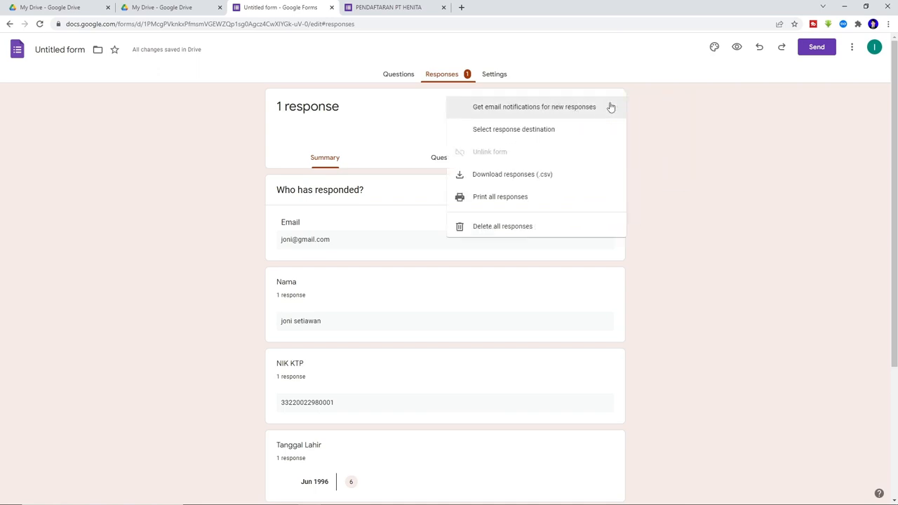
- Download the responses as CSV and open Untitled form.csv from the zip in Excel
left_click(563, 179)
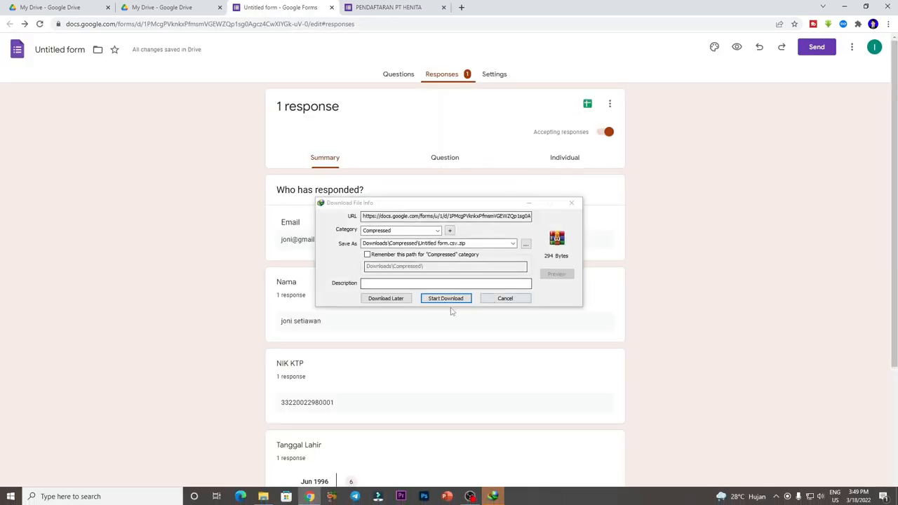
left_click(449, 302)
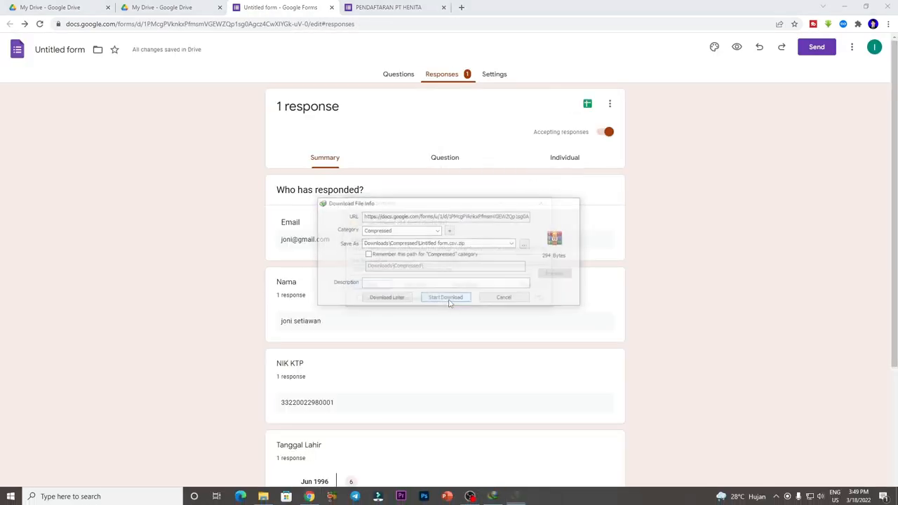
left_click(372, 287)
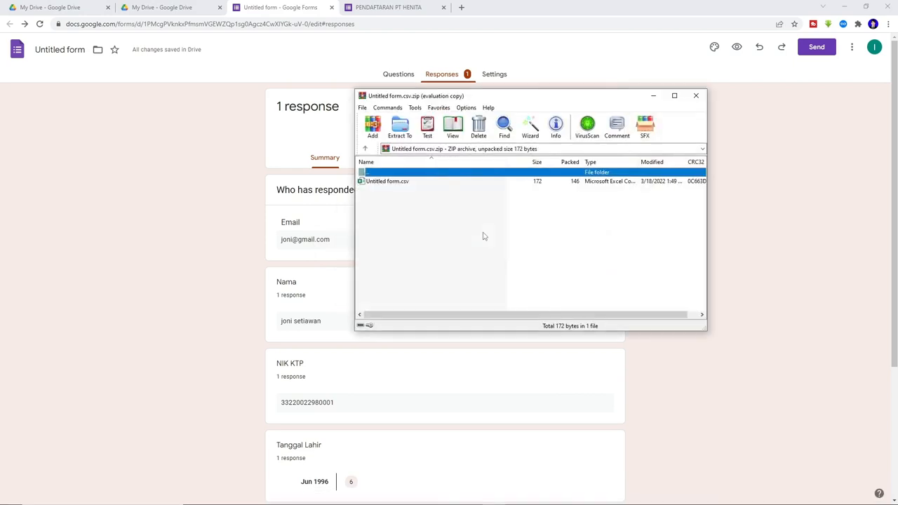
double_click(400, 181)
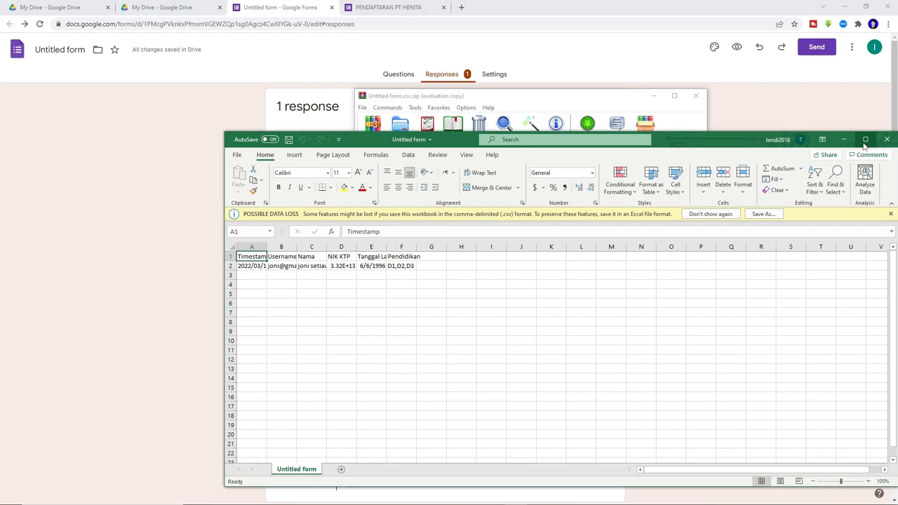
left_click(865, 140)
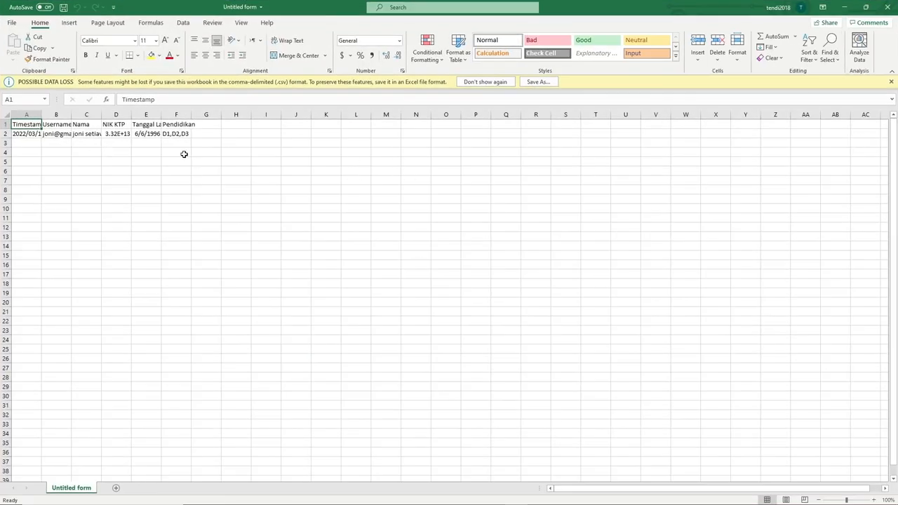
left_click_drag(20, 137, 164, 132)
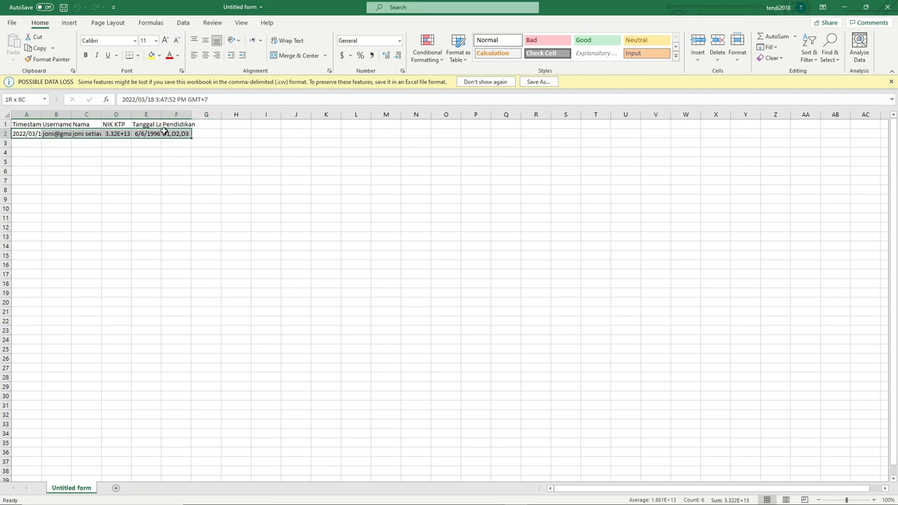
left_click(124, 153)
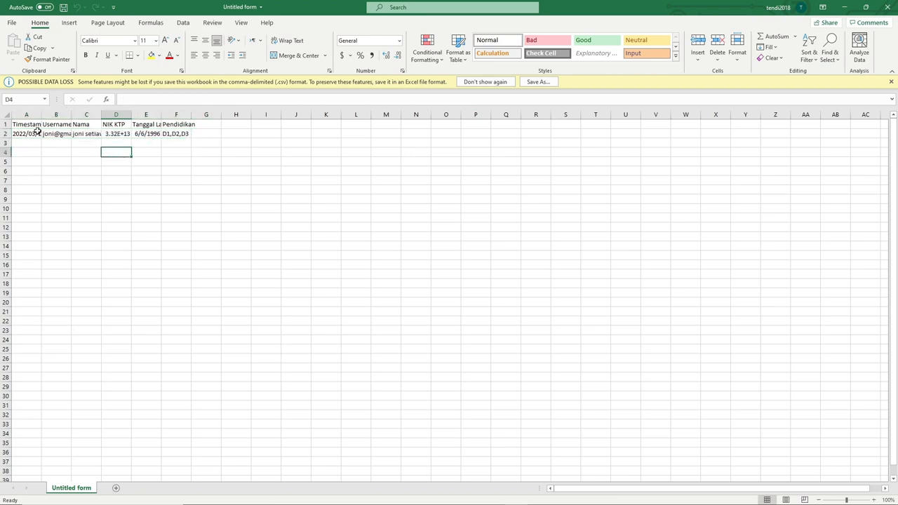
left_click(164, 141)
left_click(104, 151)
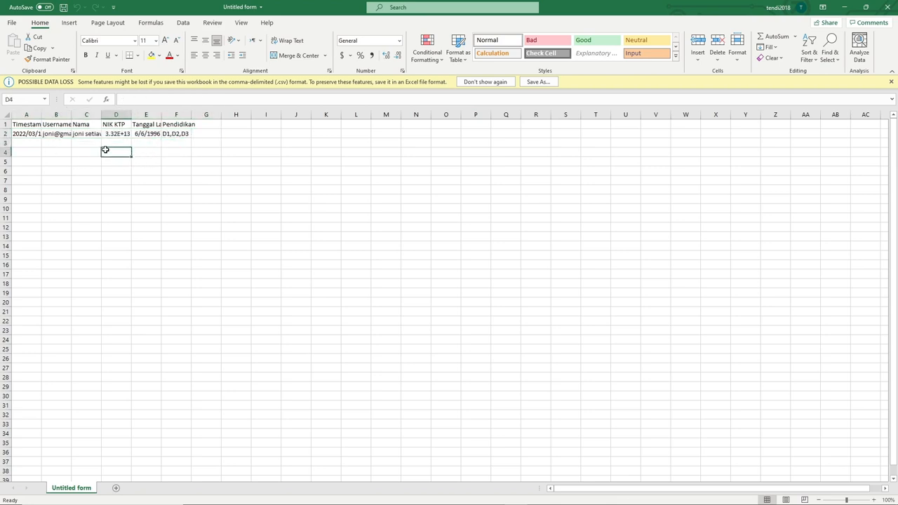